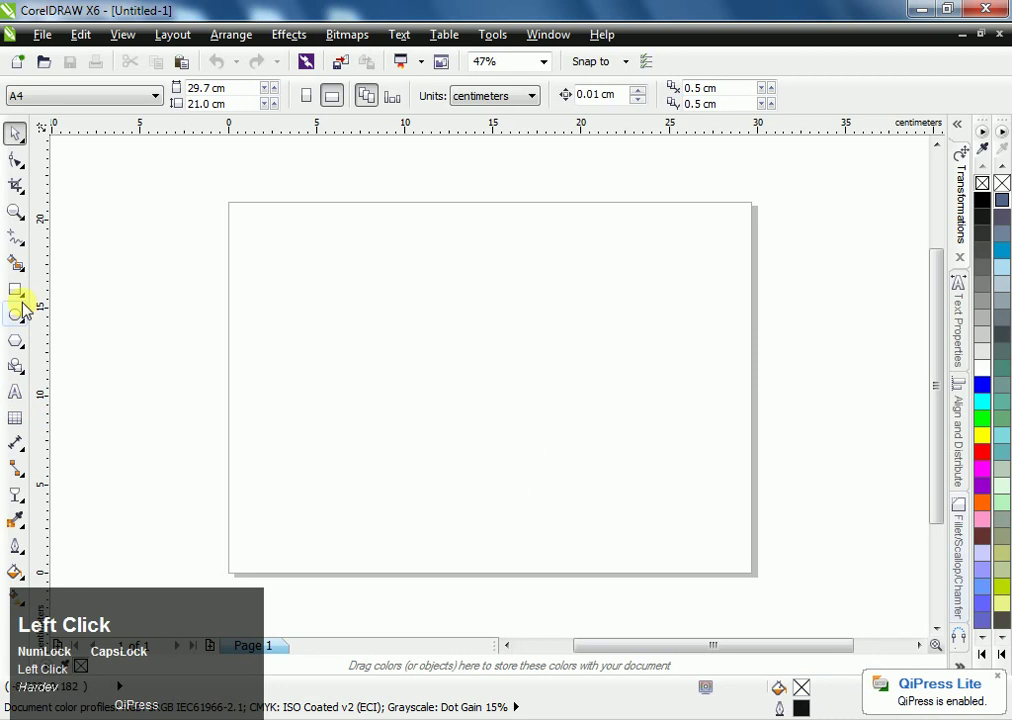
# - Cover the A4 page with a red-filled rectangle and lock it in place
pyautogui.doubleClick(15, 289)
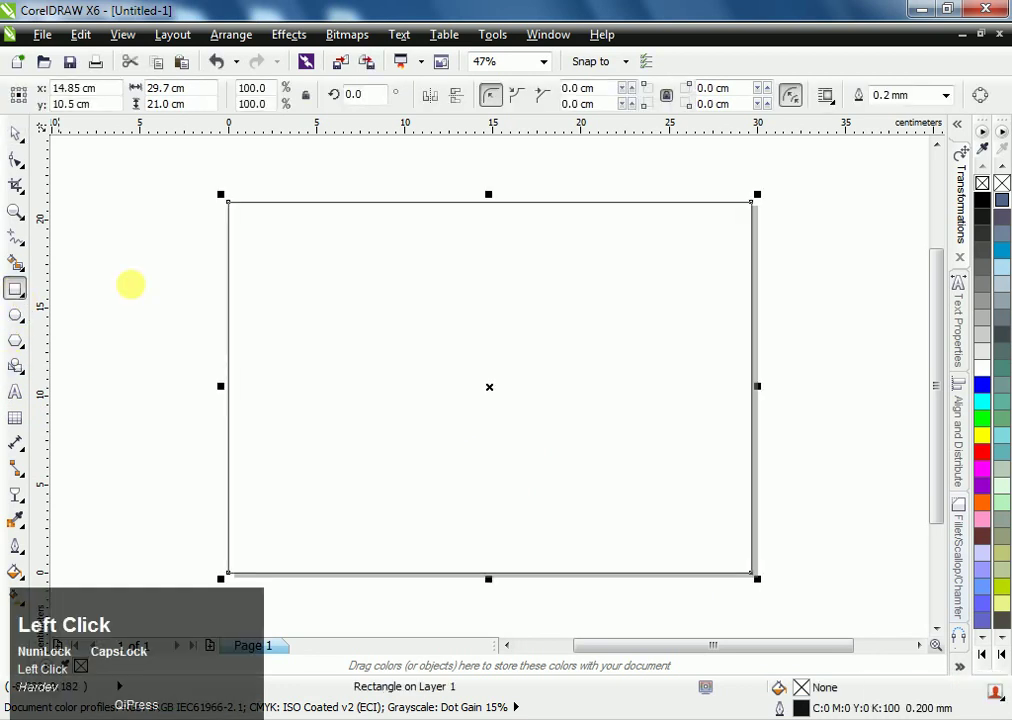
pyautogui.click(982, 451)
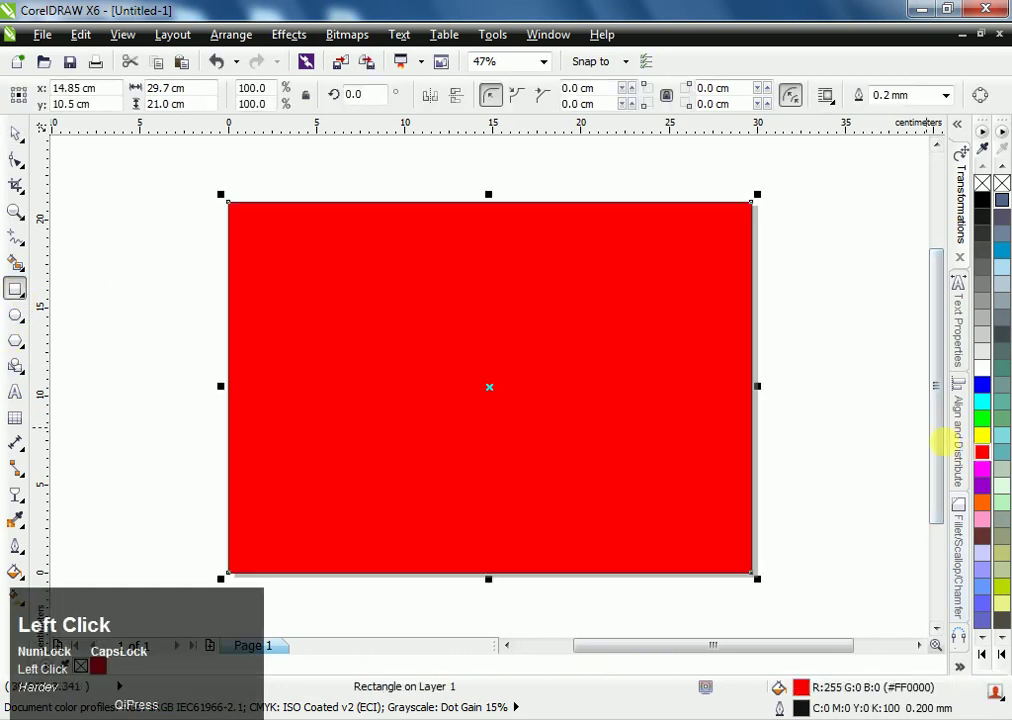
pyautogui.rightClick(611, 312)
pyautogui.click(691, 244)
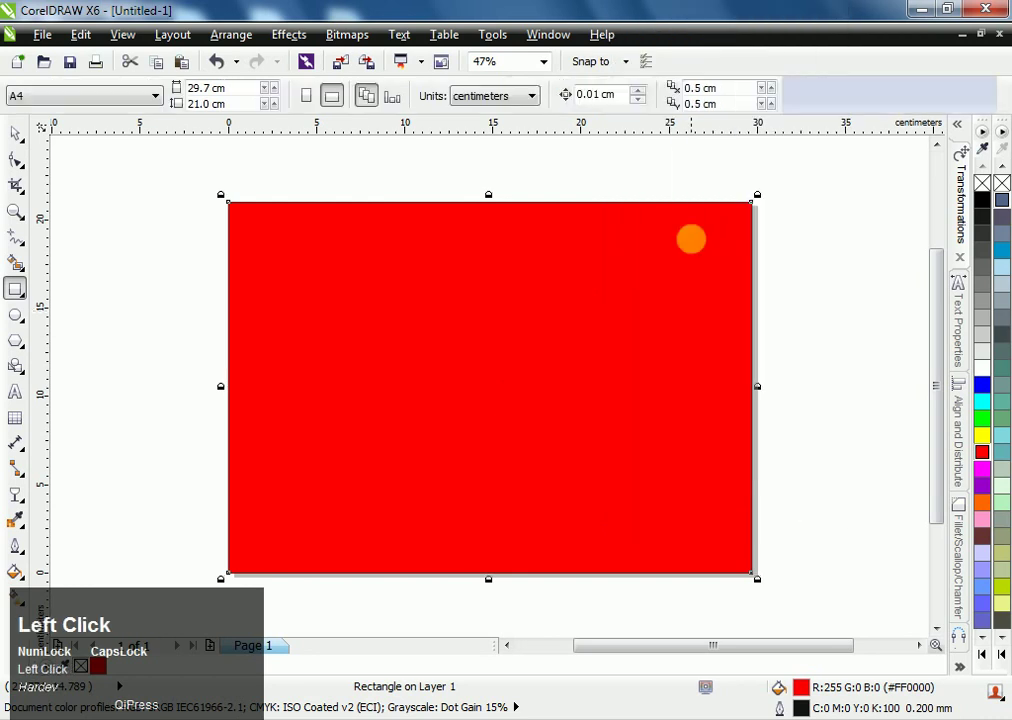
pyautogui.click(803, 293)
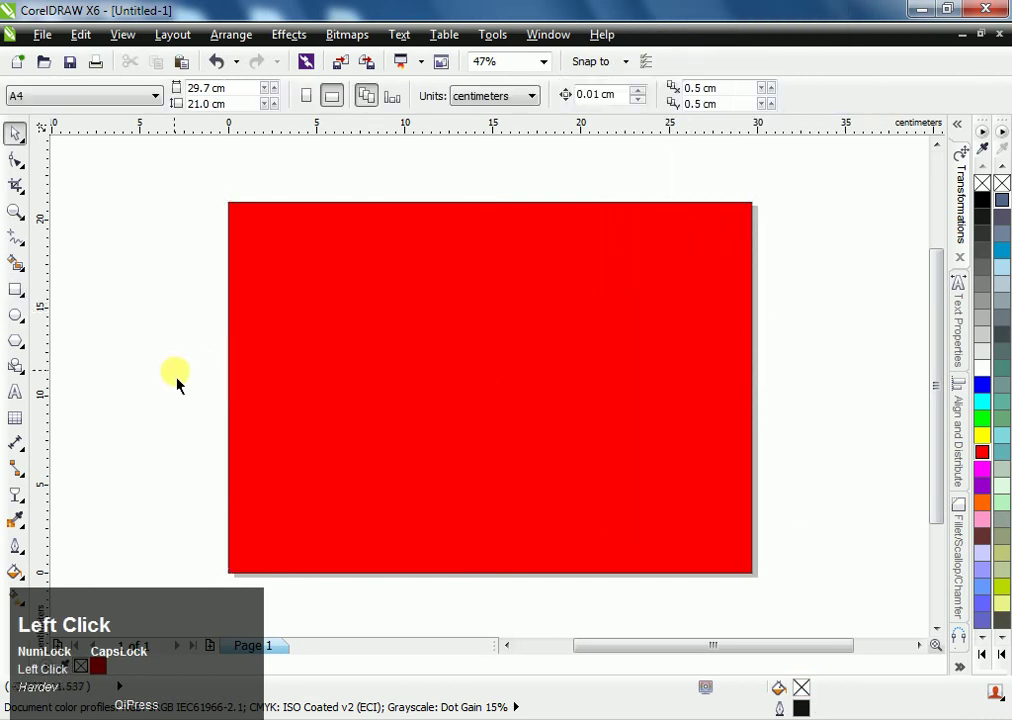
# - Add a two-line artistic text on the red page reading "2023" and "Happy New Year"
pyautogui.press('F8')
pyautogui.click(337, 371)
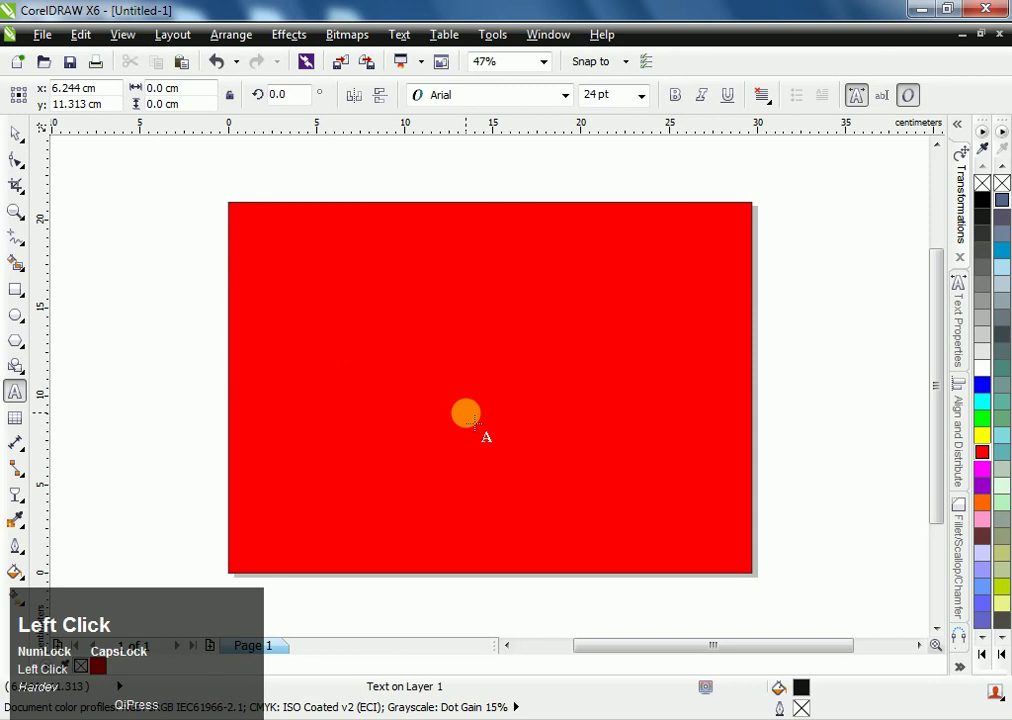
pyautogui.write('2023')
pyautogui.press('Return')
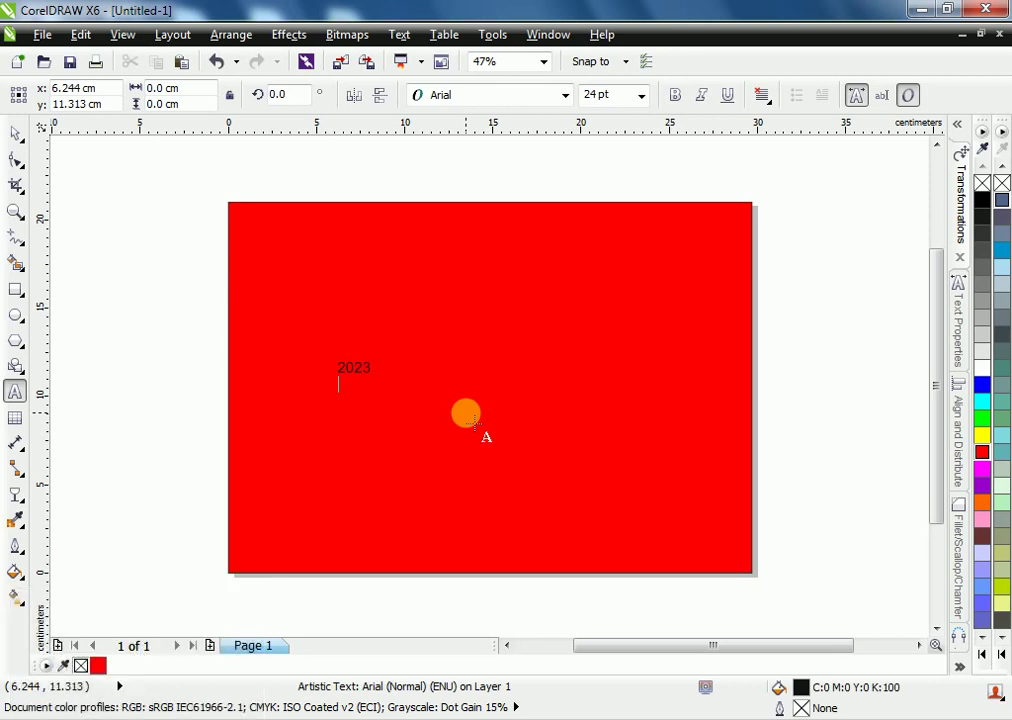
pyautogui.press('Escape')
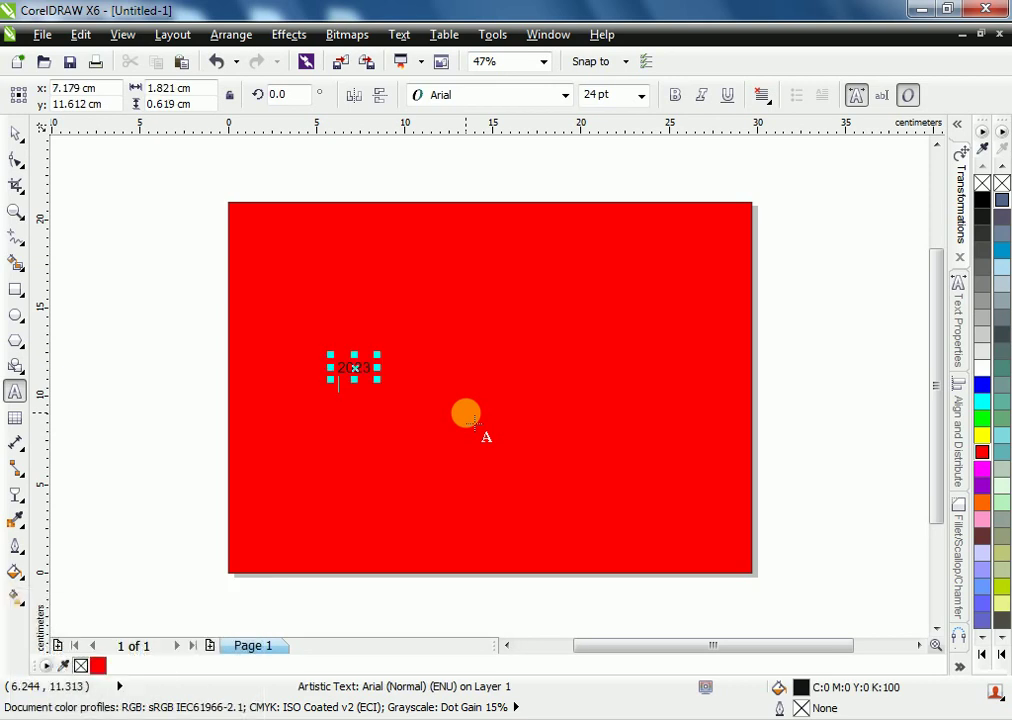
pyautogui.press('capslock')
pyautogui.press('shift')
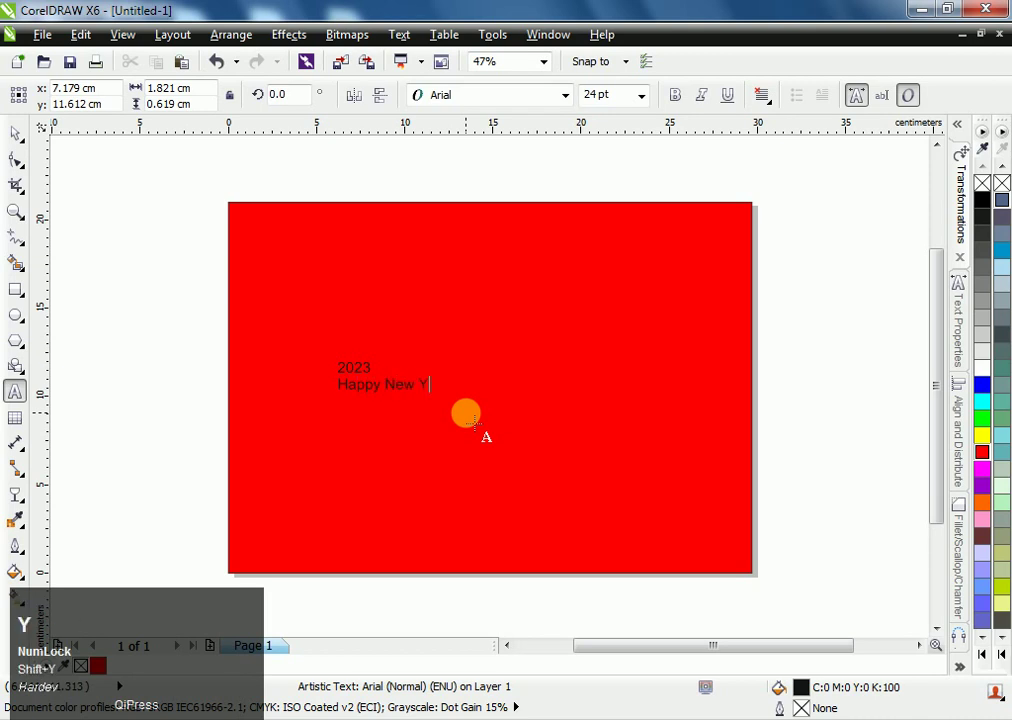
pyautogui.press('Escape')
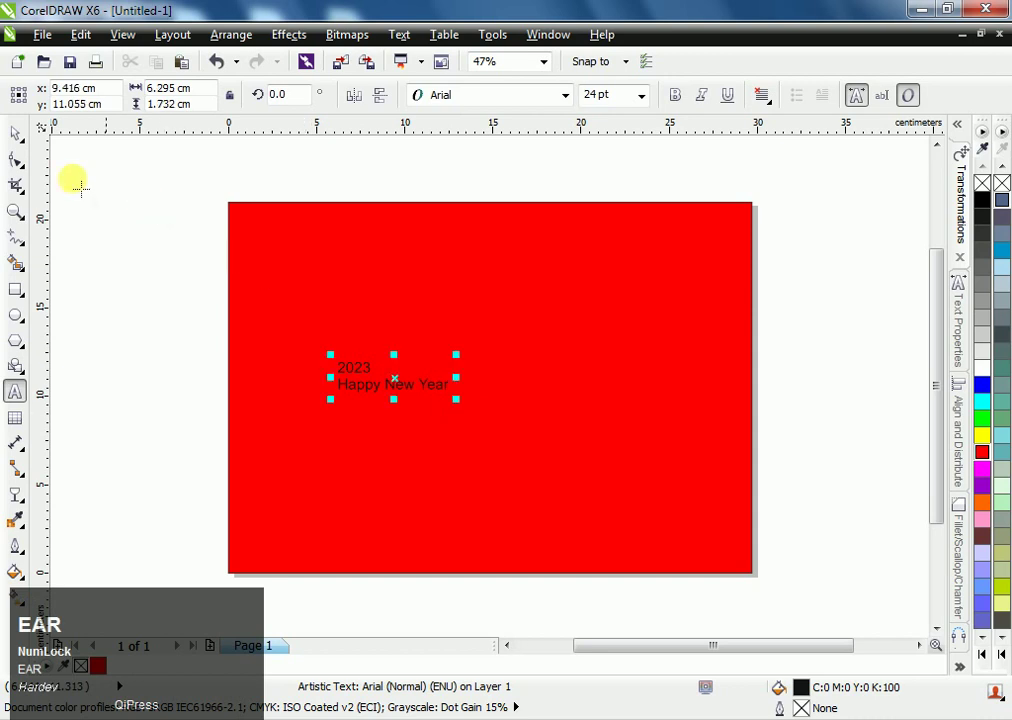
# - Break the artistic text apart into separate lines and set both lines to the Arial Black font
pyautogui.click(16, 135)
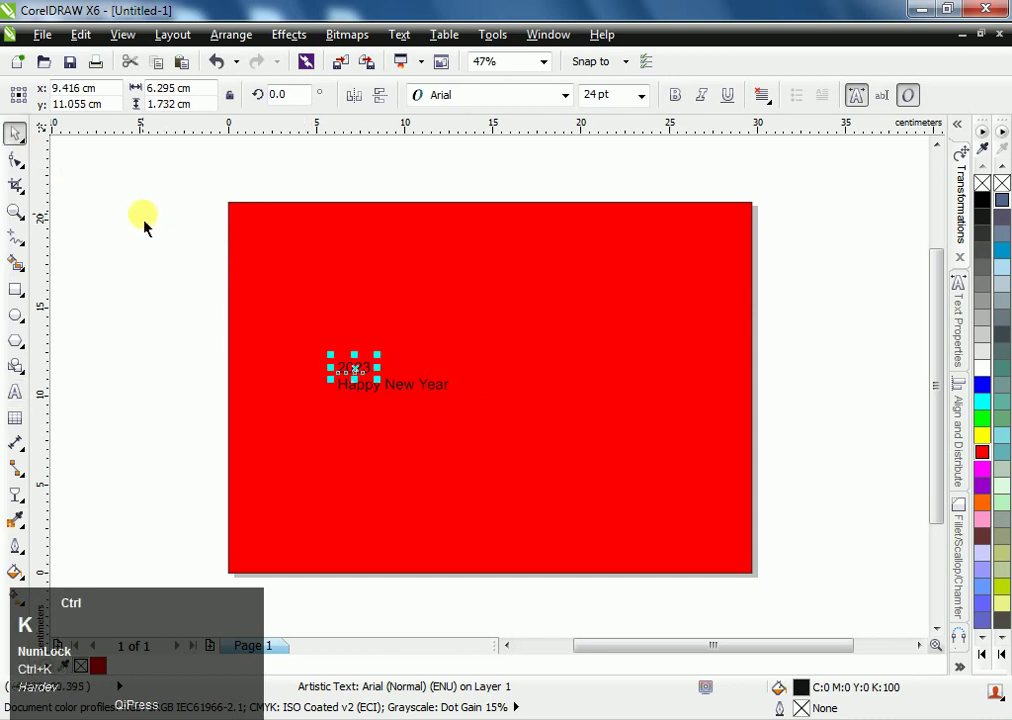
pyautogui.click(193, 315)
pyautogui.moveTo(193, 315); pyautogui.dragTo(621, 456)
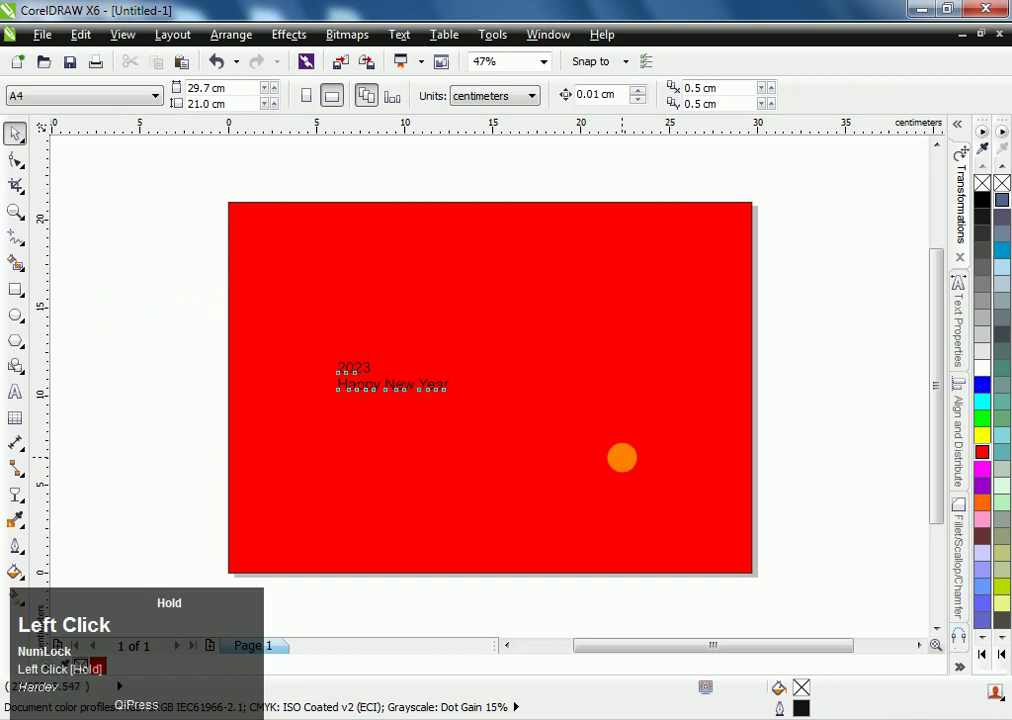
pyautogui.click(565, 95)
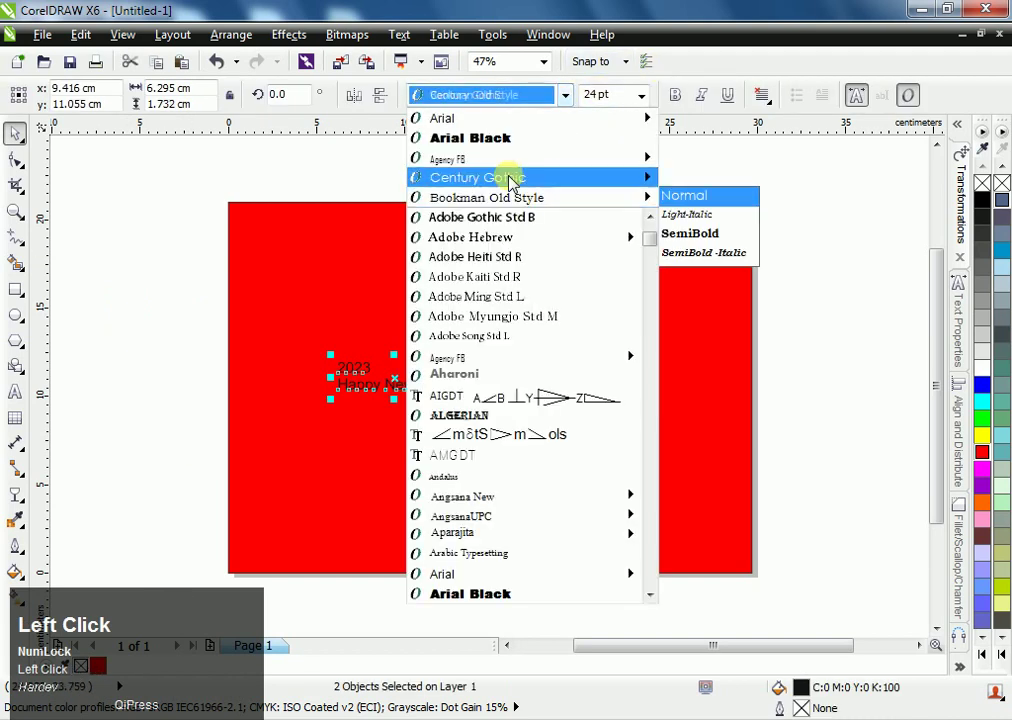
pyautogui.click(501, 139)
pyautogui.click(427, 402)
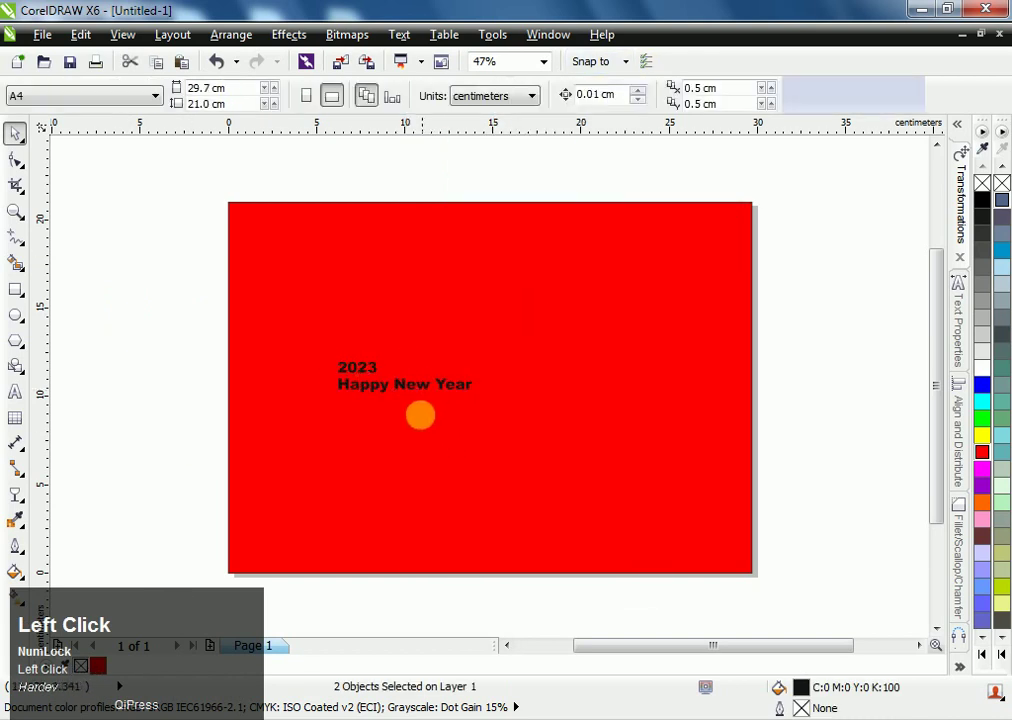
# - Move the "Happy New Year" line off the page's right edge and centre "2023" on the page
pyautogui.moveTo(409, 384); pyautogui.dragTo(899, 363)
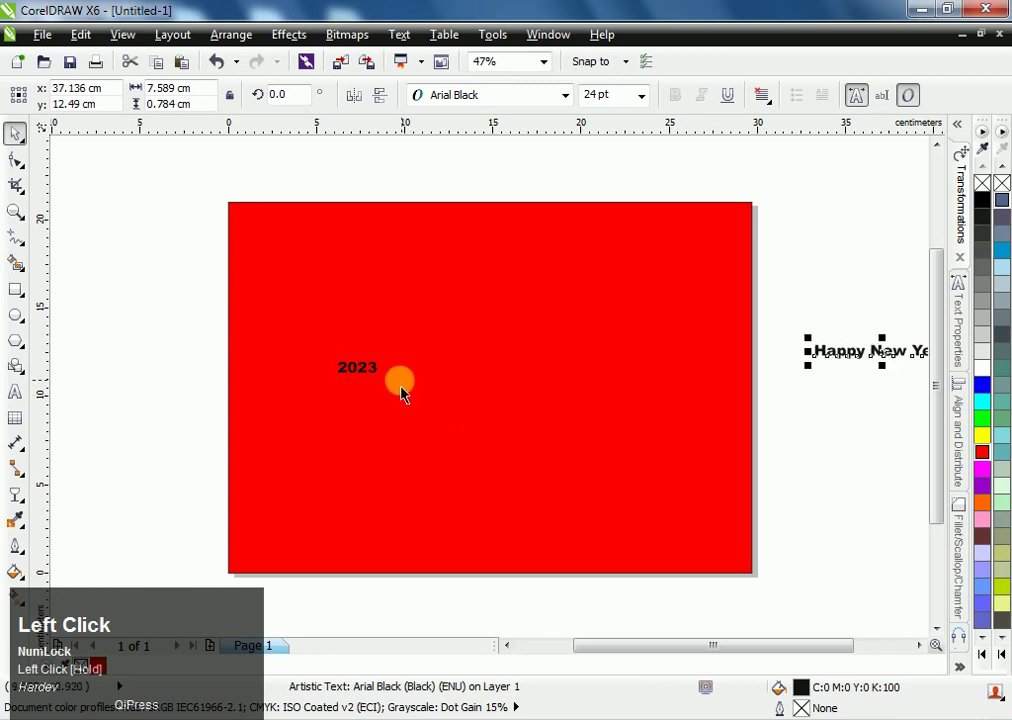
pyautogui.click(366, 371)
pyautogui.press('p')
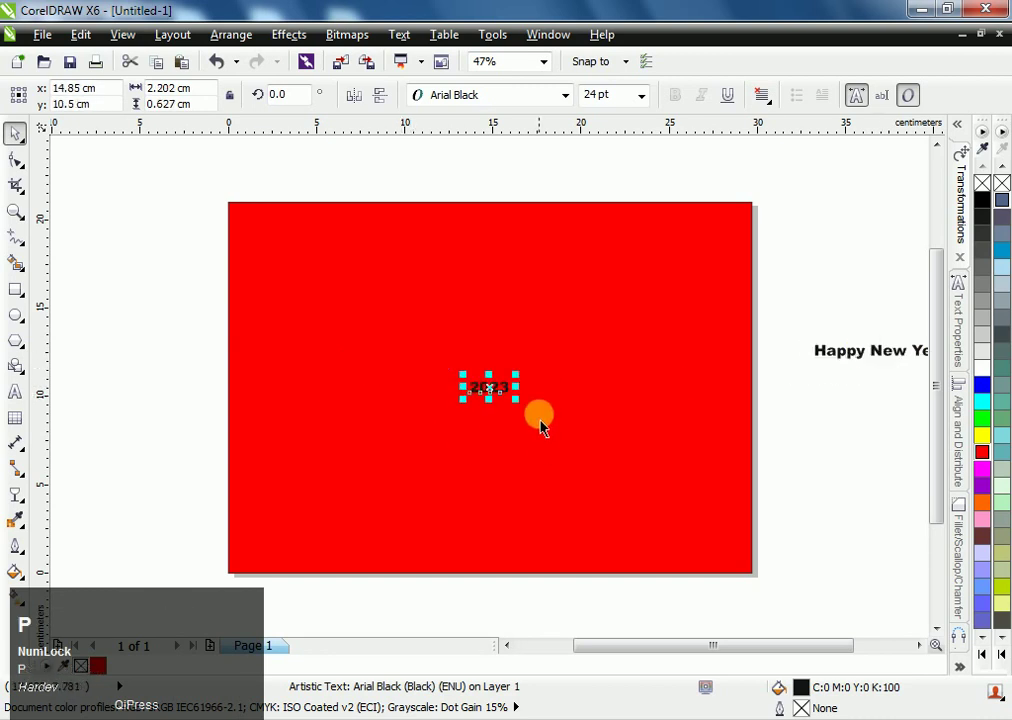
# - Enlarge the "2023" text from its centre to about 19.8 cm wide and fill it white
pyautogui.moveTo(515, 400); pyautogui.dragTo(677, 458)
pyautogui.click(809, 460)
pyautogui.click(650, 402)
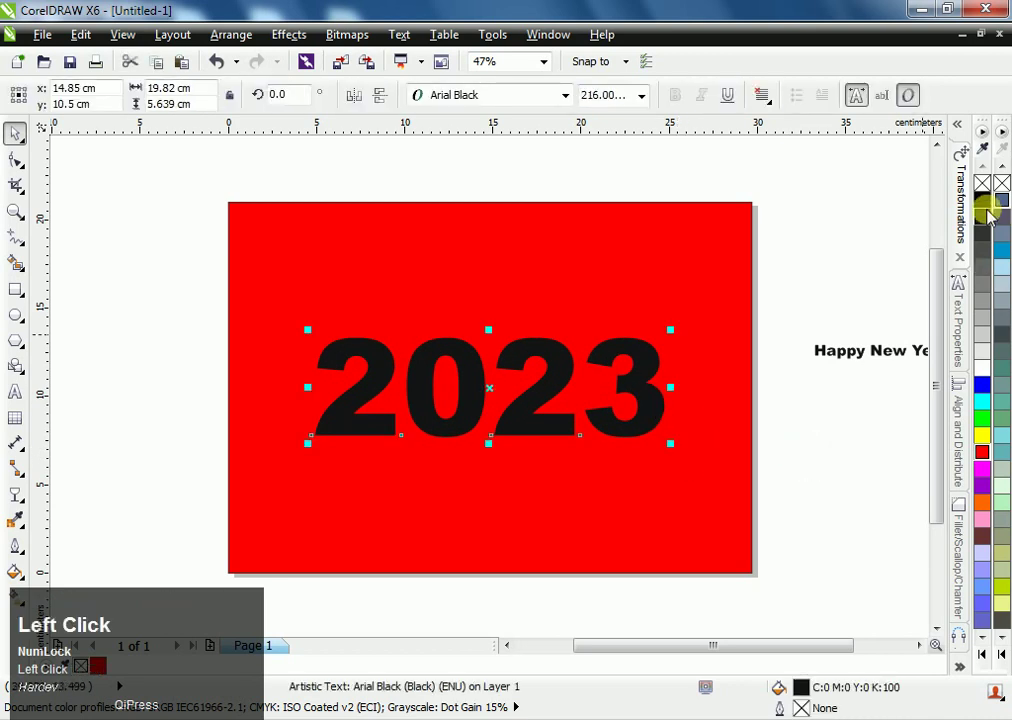
pyautogui.click(983, 372)
pyautogui.click(655, 425)
pyautogui.click(660, 432)
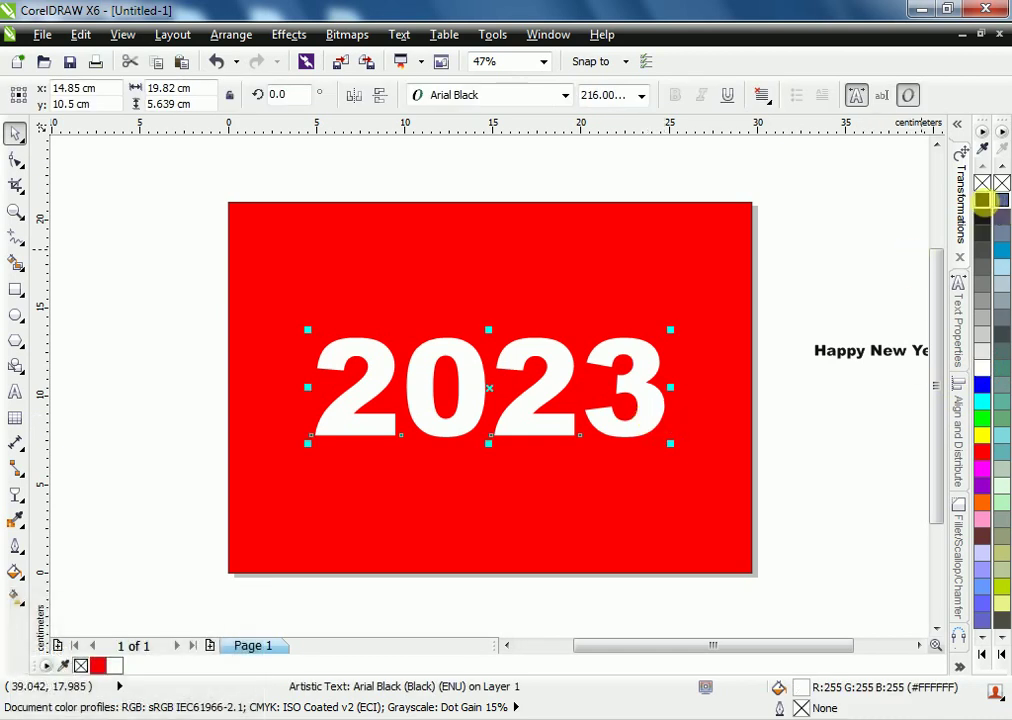
# - Fill "2023" with black and place a duplicate diagonally below the page's lower right corner
pyautogui.click(982, 199)
pyautogui.moveTo(656, 426); pyautogui.dragTo(866, 598)
pyautogui.rightClick(866, 598)
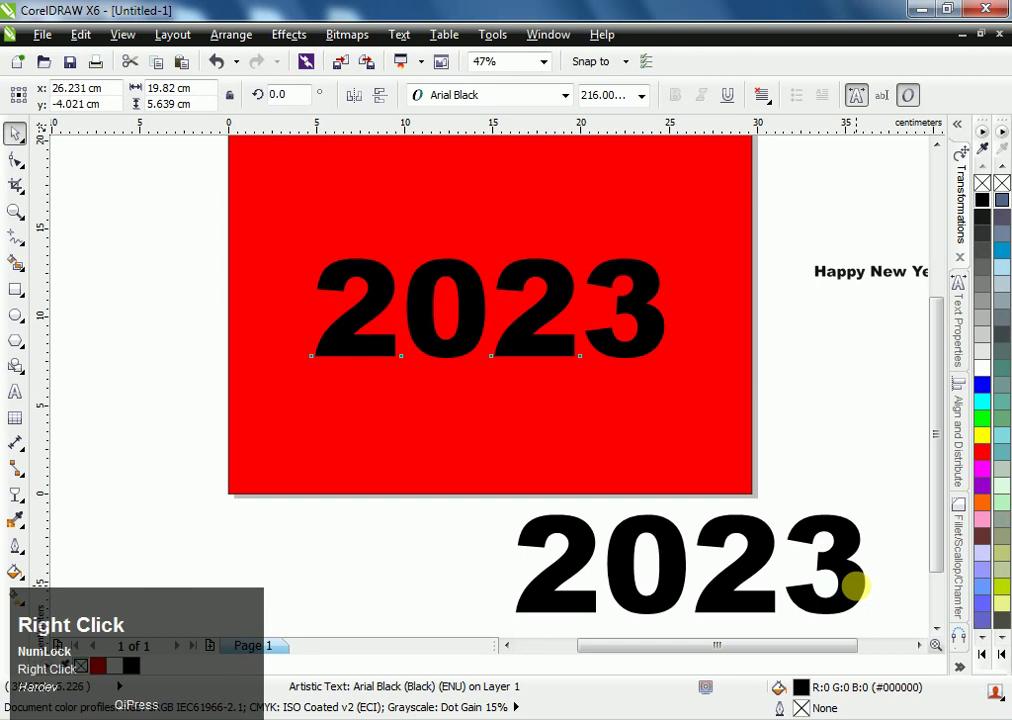
pyautogui.click(778, 472)
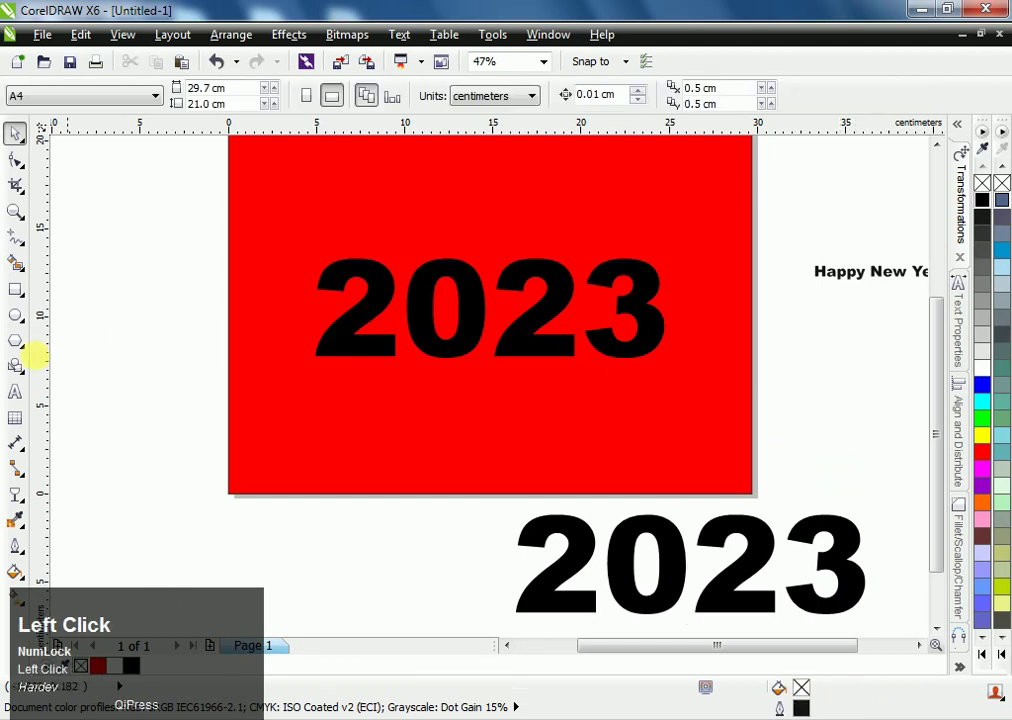
pyautogui.moveTo(18, 503); pyautogui.dragTo(72, 517)
pyautogui.click(454, 355)
pyautogui.moveTo(459, 346); pyautogui.dragTo(450, 458)
pyautogui.hotkey('ctrl', 'z')
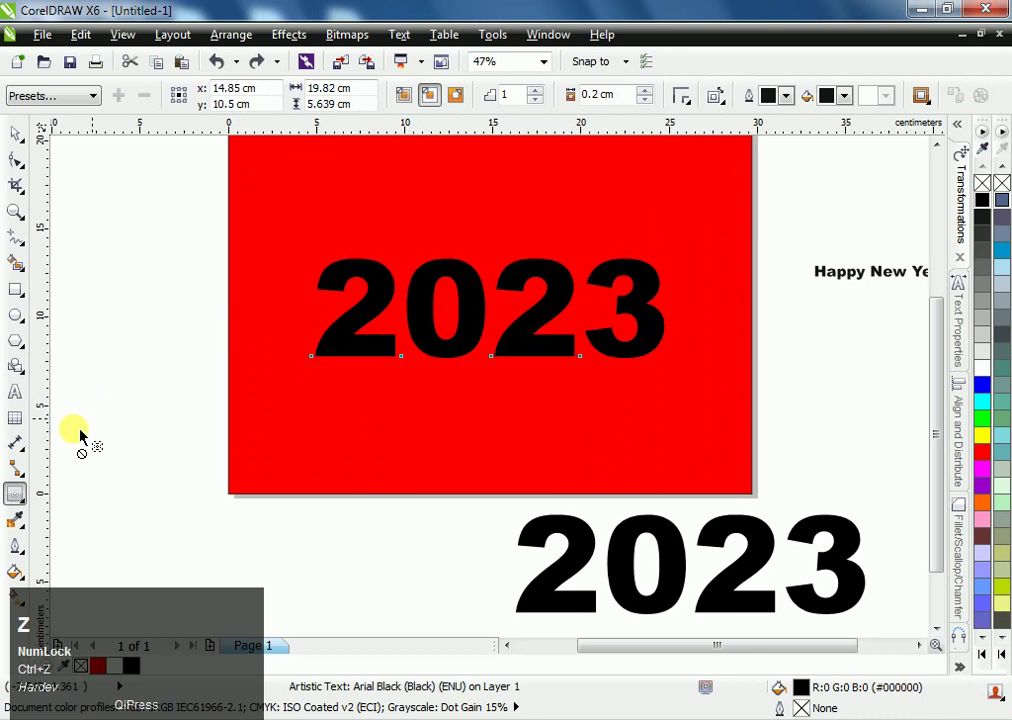
# - Blend the black "2023" on the page into its duplicate using 400 steps
pyautogui.moveTo(18, 492); pyautogui.dragTo(18, 492)
pyautogui.click(68, 490)
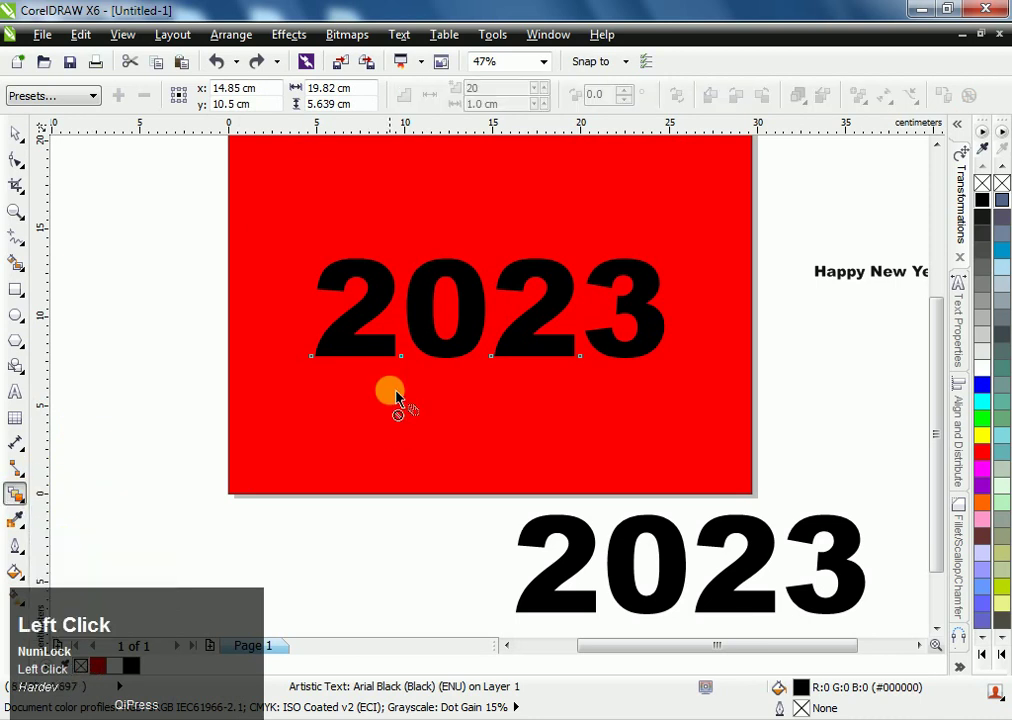
pyautogui.moveTo(385, 366); pyautogui.dragTo(569, 533)
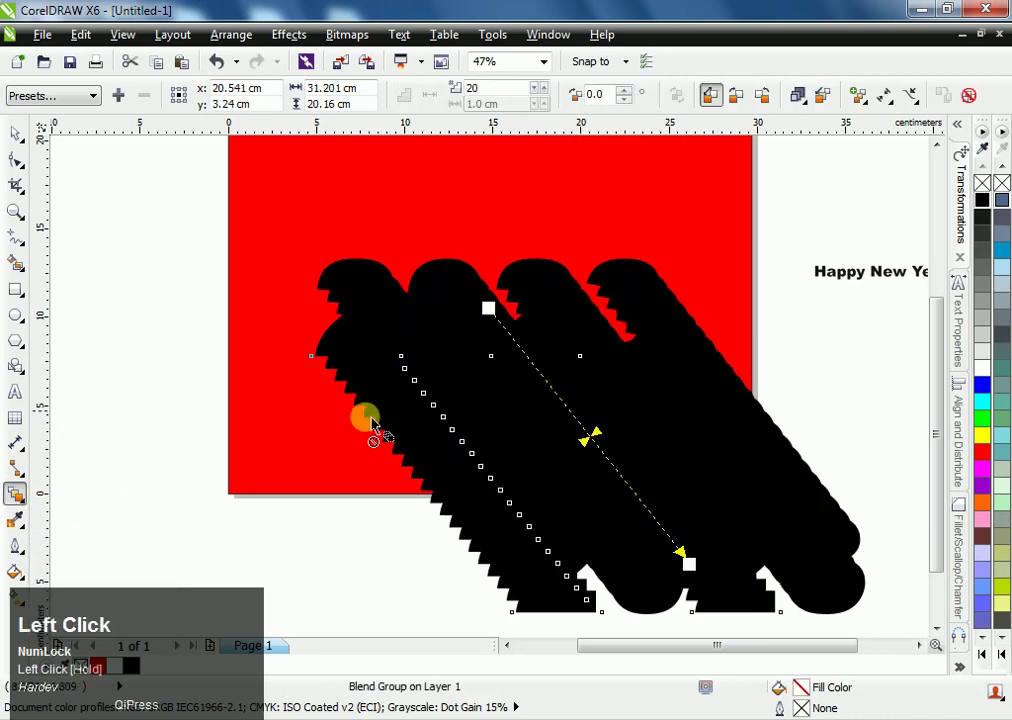
pyautogui.click(476, 89)
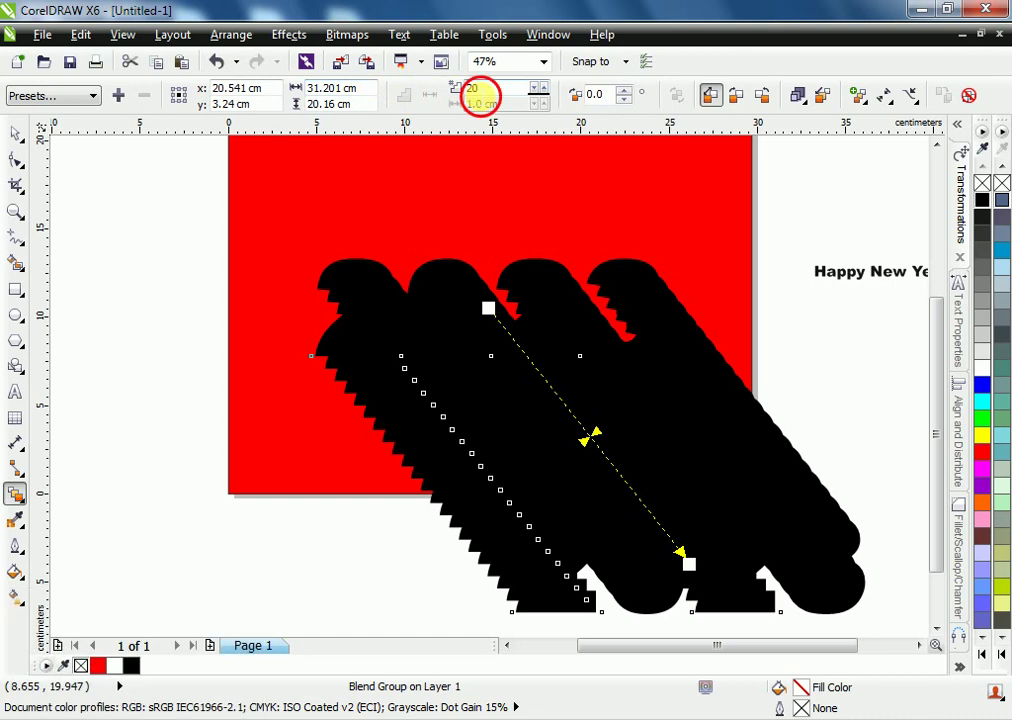
pyautogui.write('4')
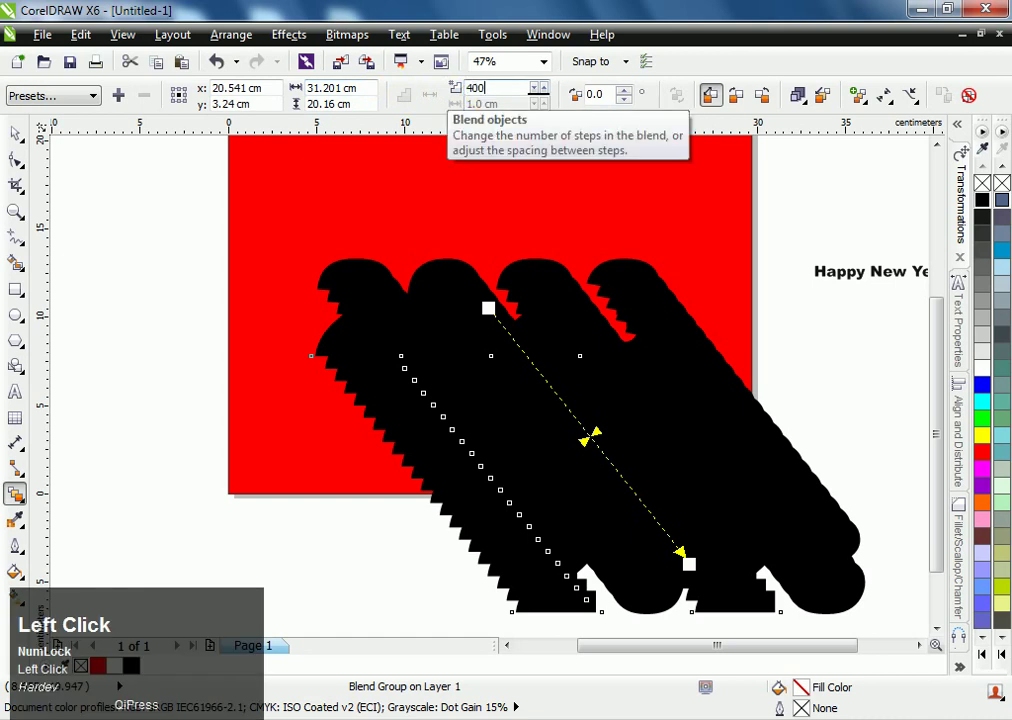
pyautogui.write('00')
pyautogui.press('Return')
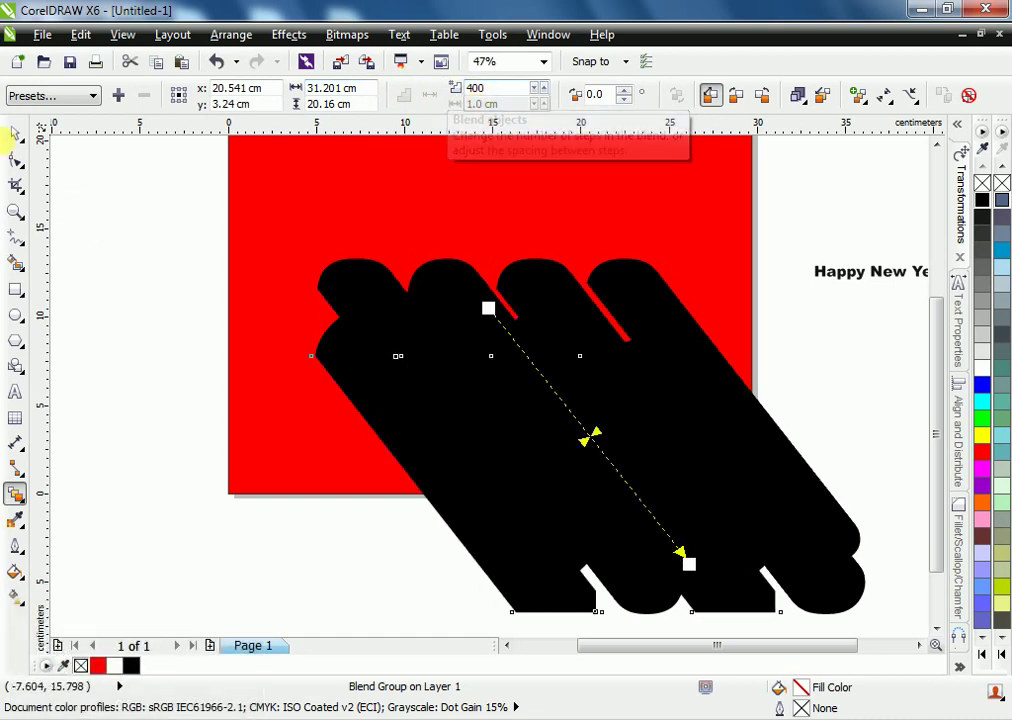
# - Break the blend group apart and ungroup all of the resulting intermediate objects
pyautogui.click(14, 135)
pyautogui.click(72, 280)
pyautogui.click(497, 402)
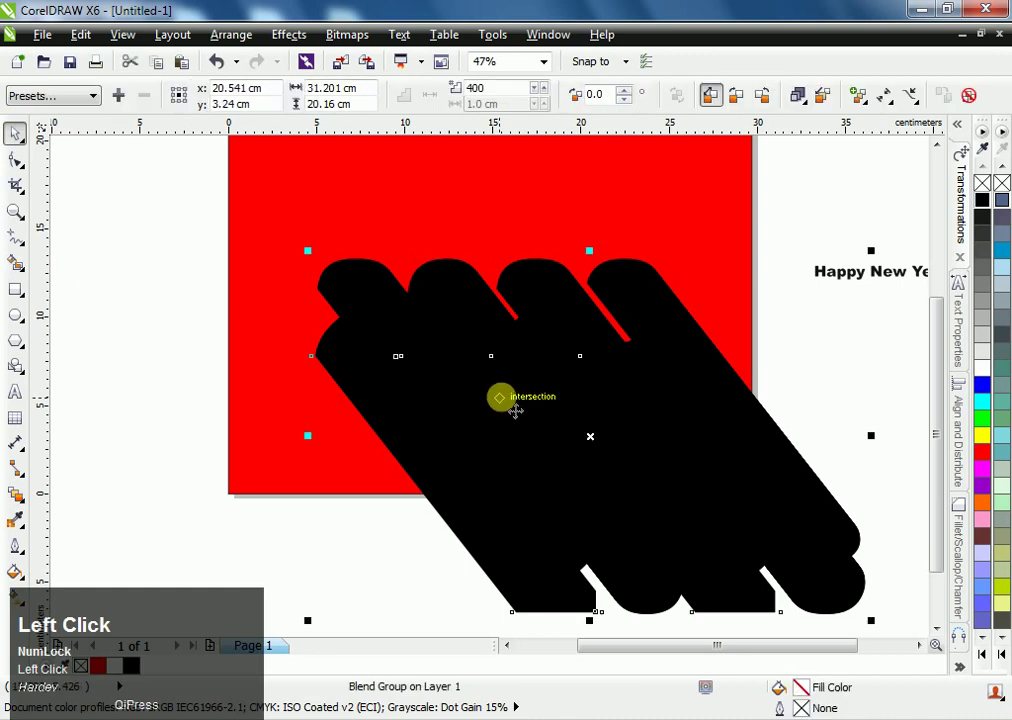
pyautogui.rightClick(557, 401)
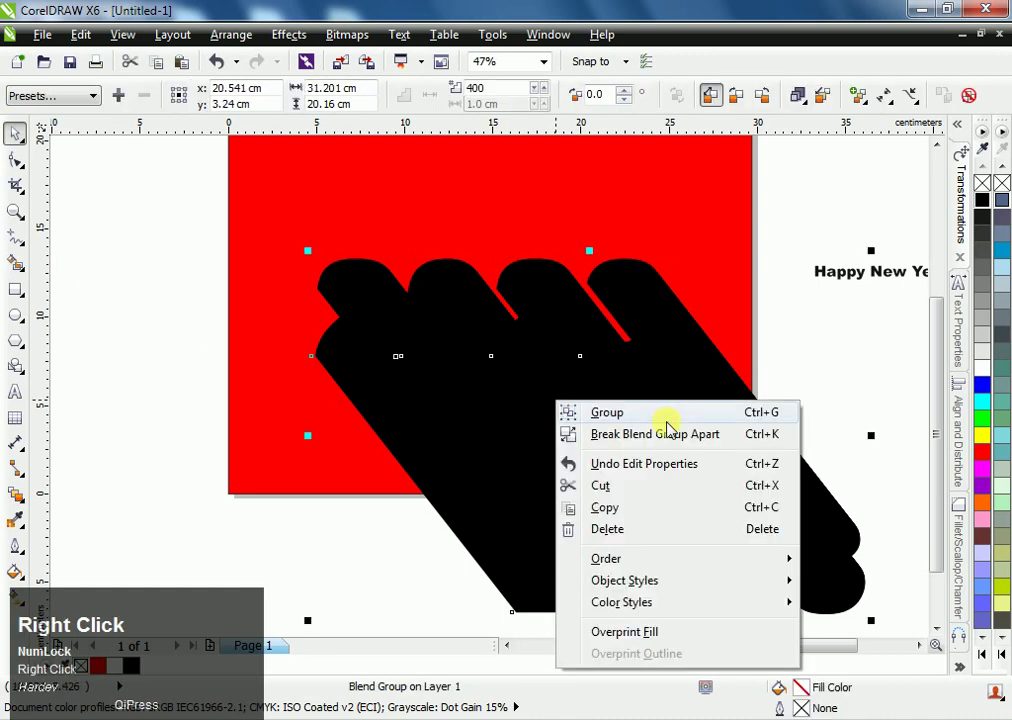
pyautogui.click(654, 436)
pyautogui.click(567, 432)
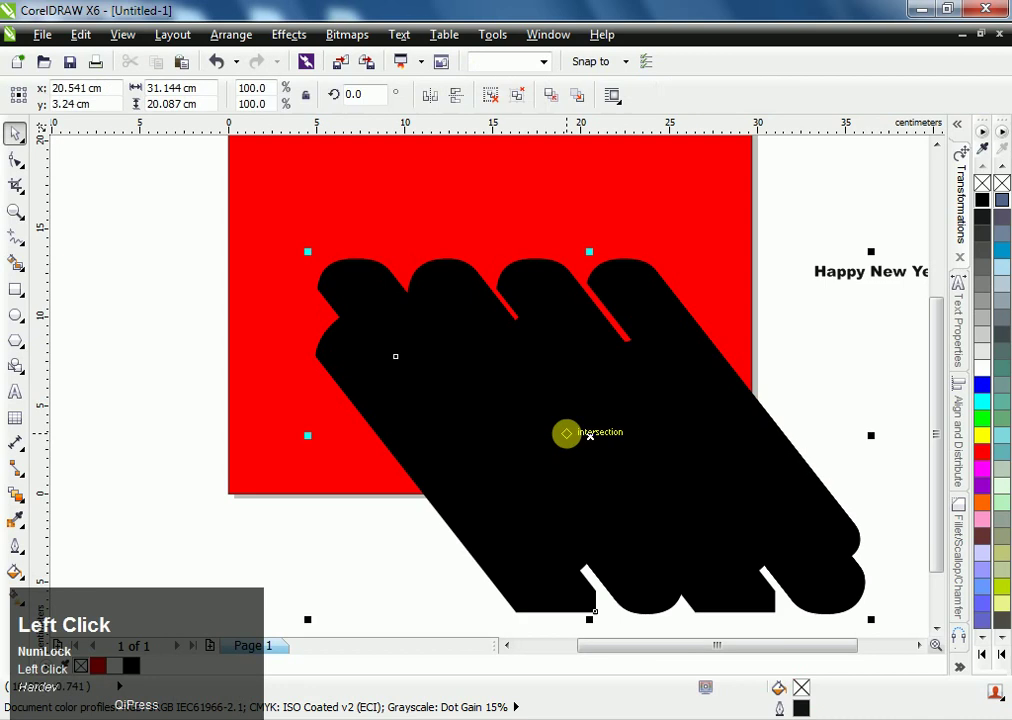
pyautogui.rightClick(566, 432)
pyautogui.click(644, 106)
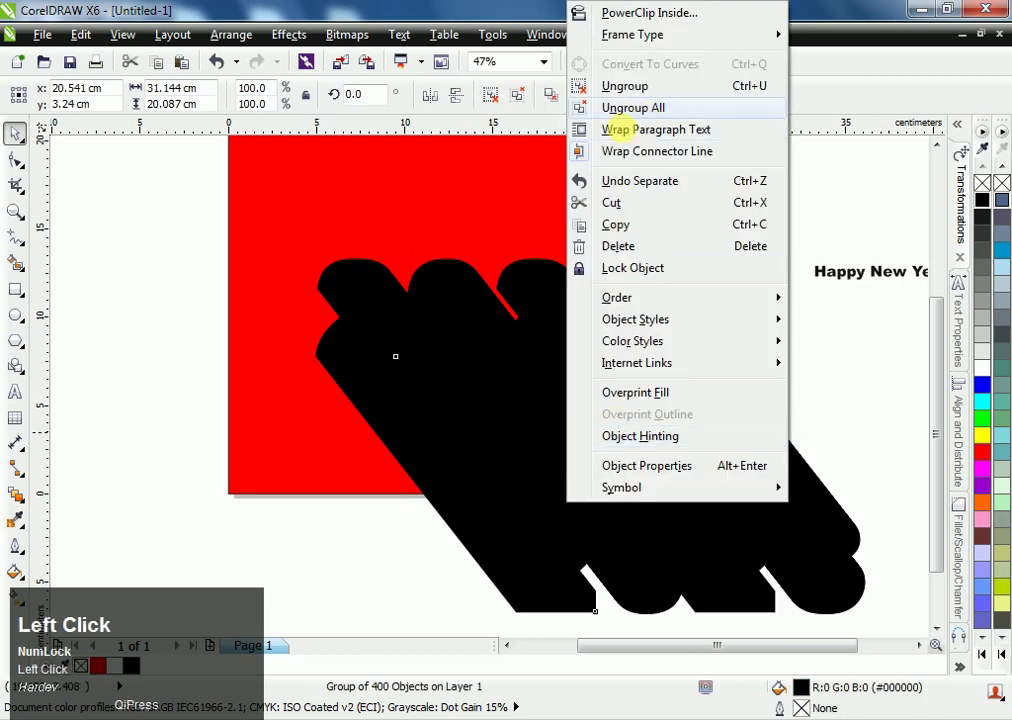
# - Weld all the black "2023" copies into a single long-shadow shape
pyautogui.click(182, 303)
pyautogui.moveTo(176, 201); pyautogui.dragTo(879, 591)
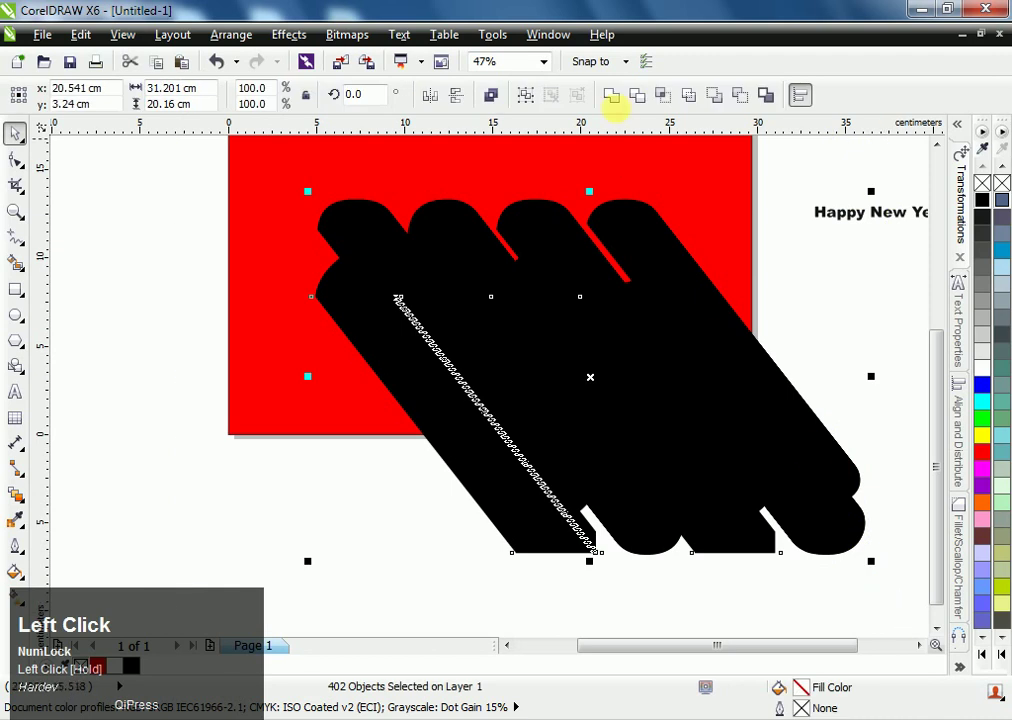
pyautogui.click(612, 97)
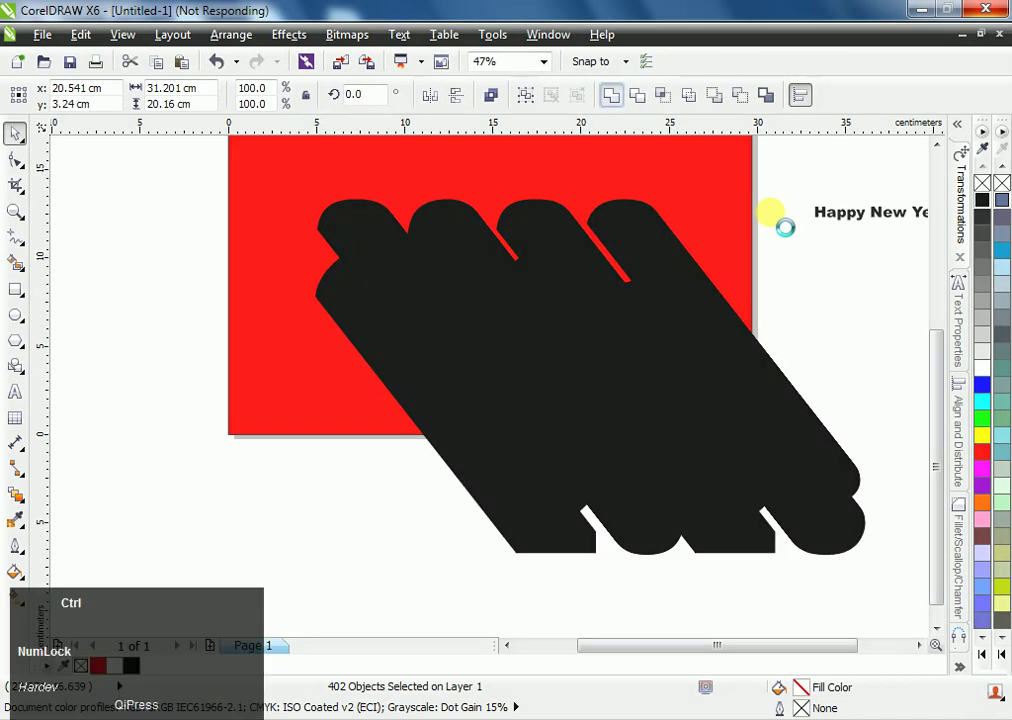
pyautogui.hotkey('ctrl', 'F7')
pyautogui.click(775, 214)
# - Paste the white "2023" text on top of the welded black shadow shape
pyautogui.click(692, 314)
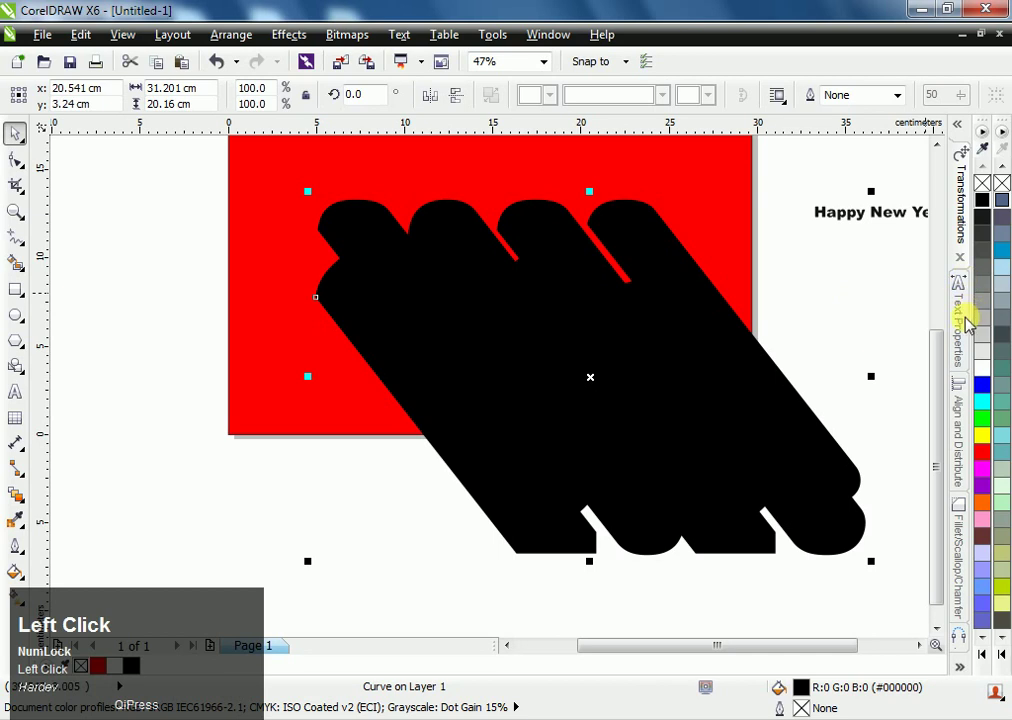
pyautogui.click(866, 300)
pyautogui.hotkey('ctrl', 'v')
# - Apply a uniform transparency of 80 to the welded black "2023" shadow shape
pyautogui.click(714, 384)
pyautogui.moveTo(20, 500); pyautogui.dragTo(80, 625)
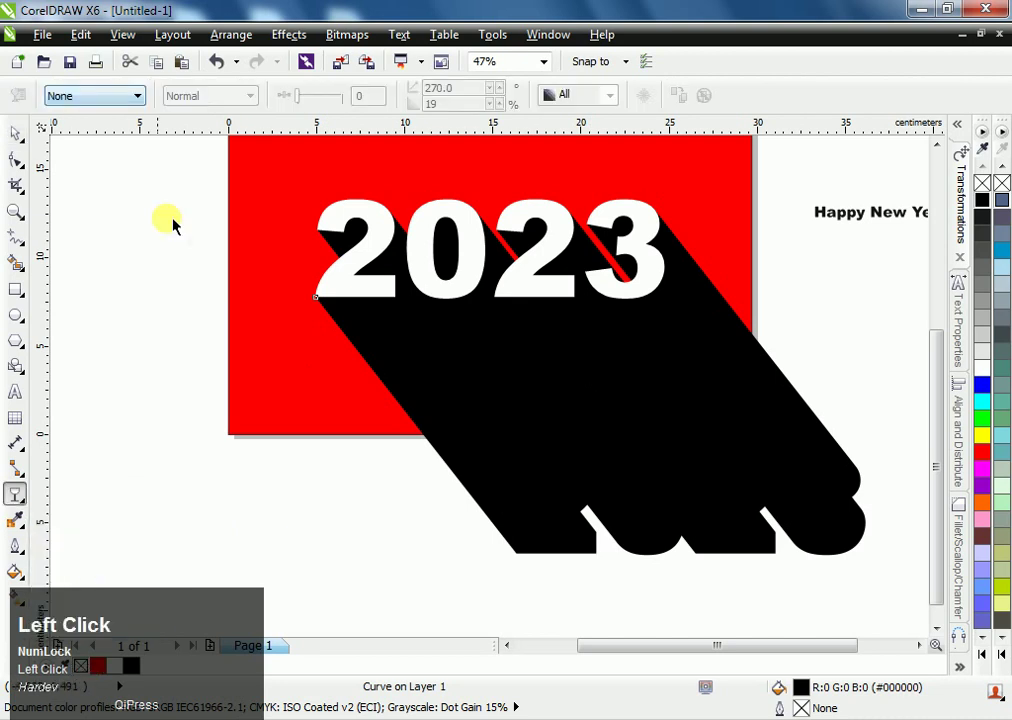
pyautogui.click(114, 98)
pyautogui.click(90, 130)
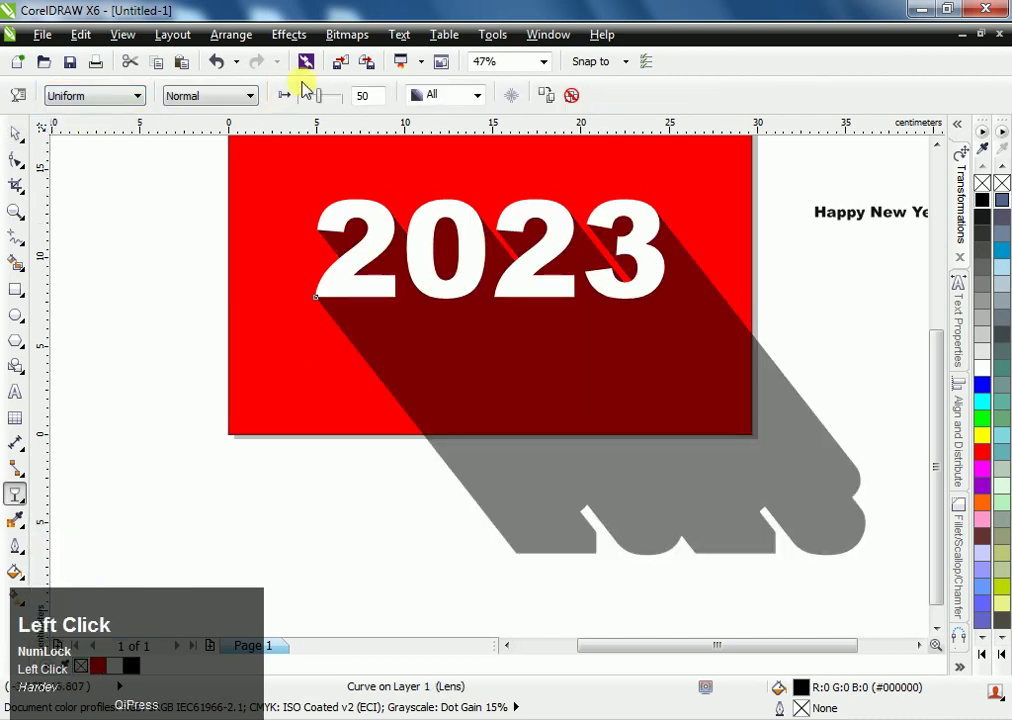
pyautogui.write('80')
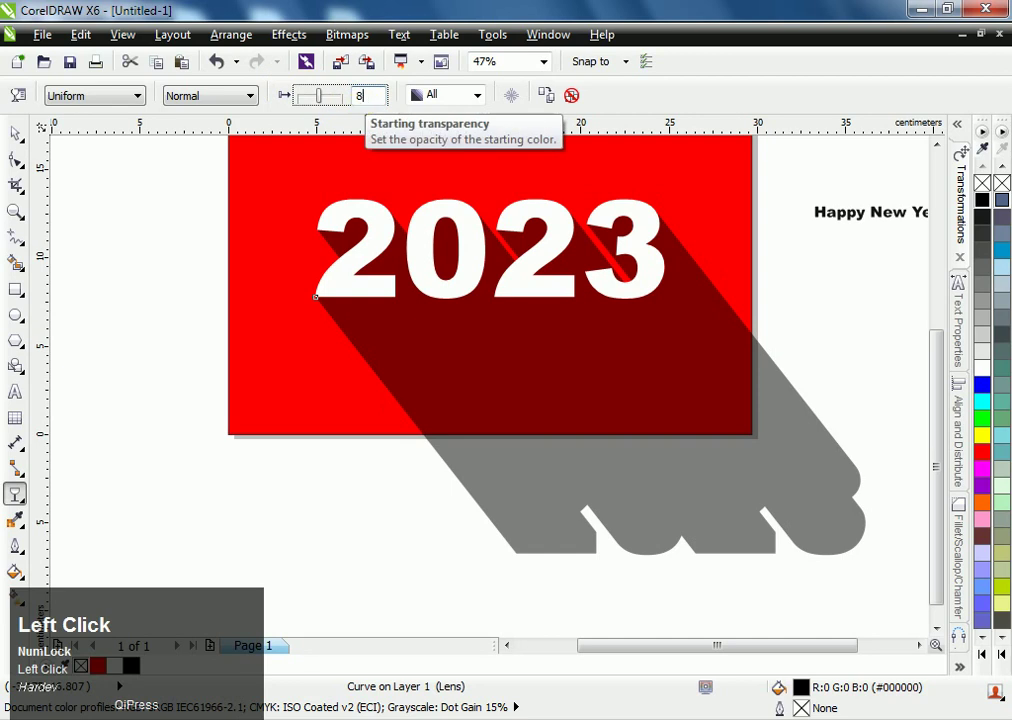
pyautogui.press('Return')
pyautogui.click(12, 134)
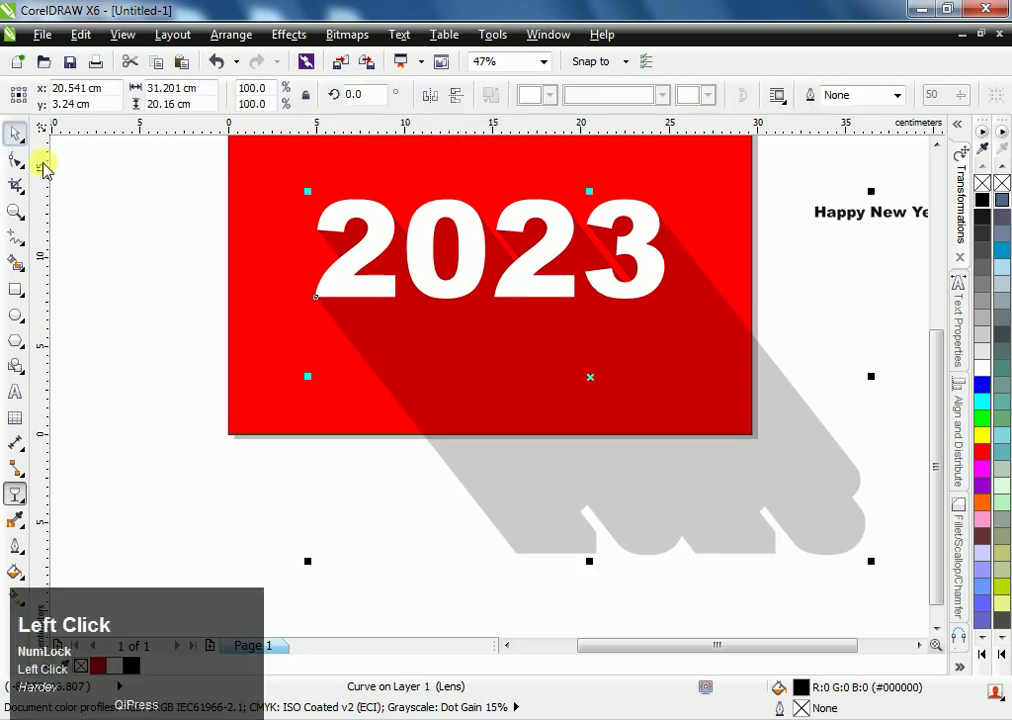
# - Move the "Happy New Year" text onto the page just below "2023" and align it horizontally centred with "2023"
pyautogui.moveTo(826, 214); pyautogui.dragTo(470, 347)
pyautogui.keyDown('shift'); pyautogui.click(515, 290); pyautogui.keyUp('shift')
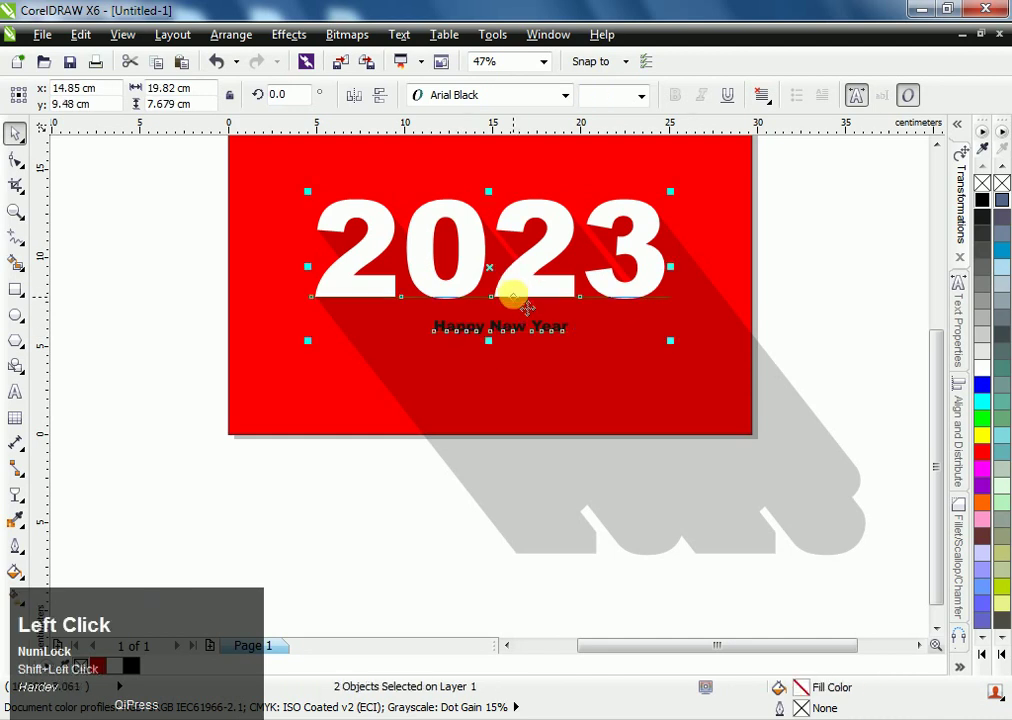
pyautogui.press('c')
pyautogui.click(818, 289)
# - Enlarge the "Happy New Year" text about its centre to about 43.8 pt and copy it to the clipboard
pyautogui.click(545, 332)
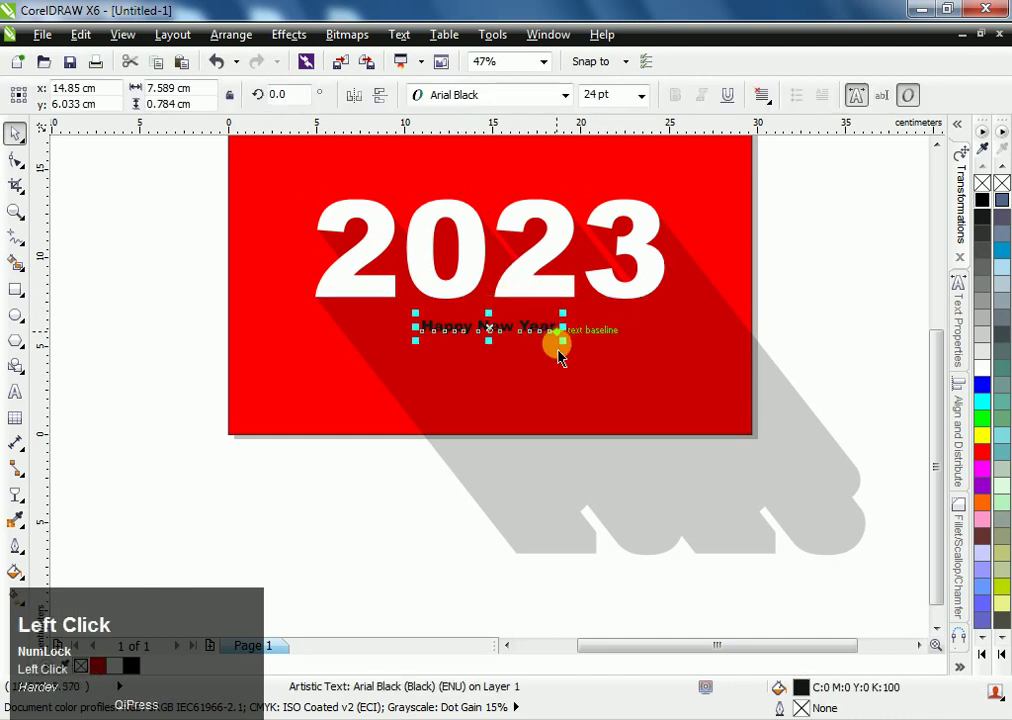
pyautogui.moveTo(562, 352); pyautogui.dragTo(632, 372)
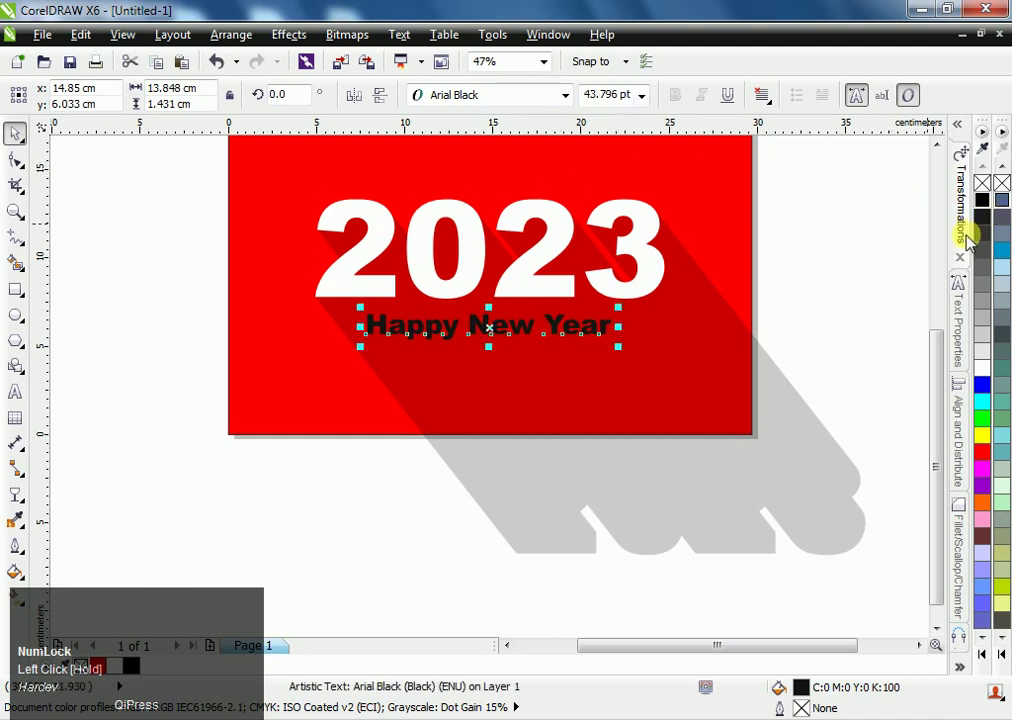
pyautogui.hotkey('ctrl', 'c')
pyautogui.click(872, 314)
# - Place a duplicate of "Happy New Year" below the page, diagonally down from the original, and shift it slightly left
pyautogui.click(524, 345)
pyautogui.moveTo(540, 342); pyautogui.dragTo(700, 480)
pyautogui.rightClick(700, 480)
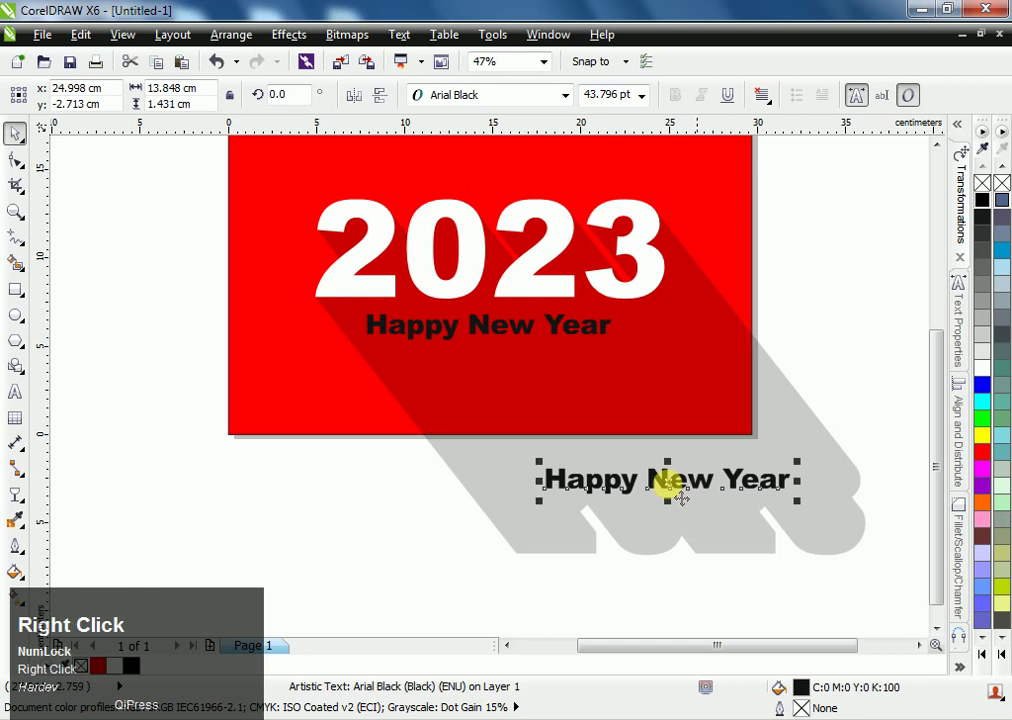
pyautogui.click(316, 481)
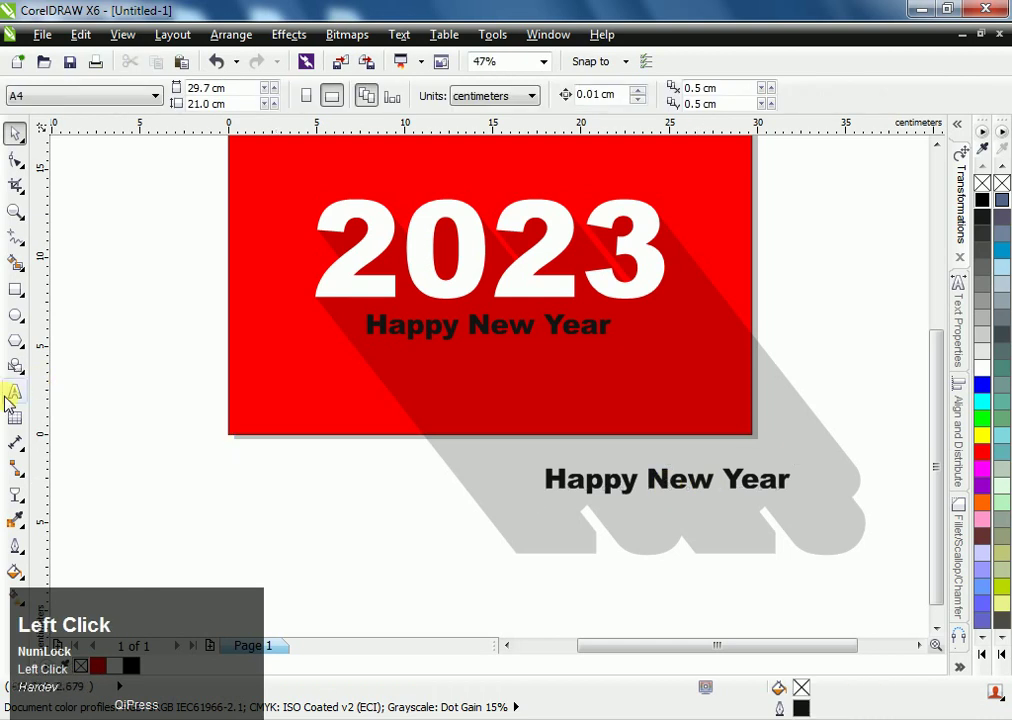
pyautogui.click(562, 484)
pyautogui.moveTo(565, 492); pyautogui.dragTo(521, 492)
pyautogui.click(380, 515)
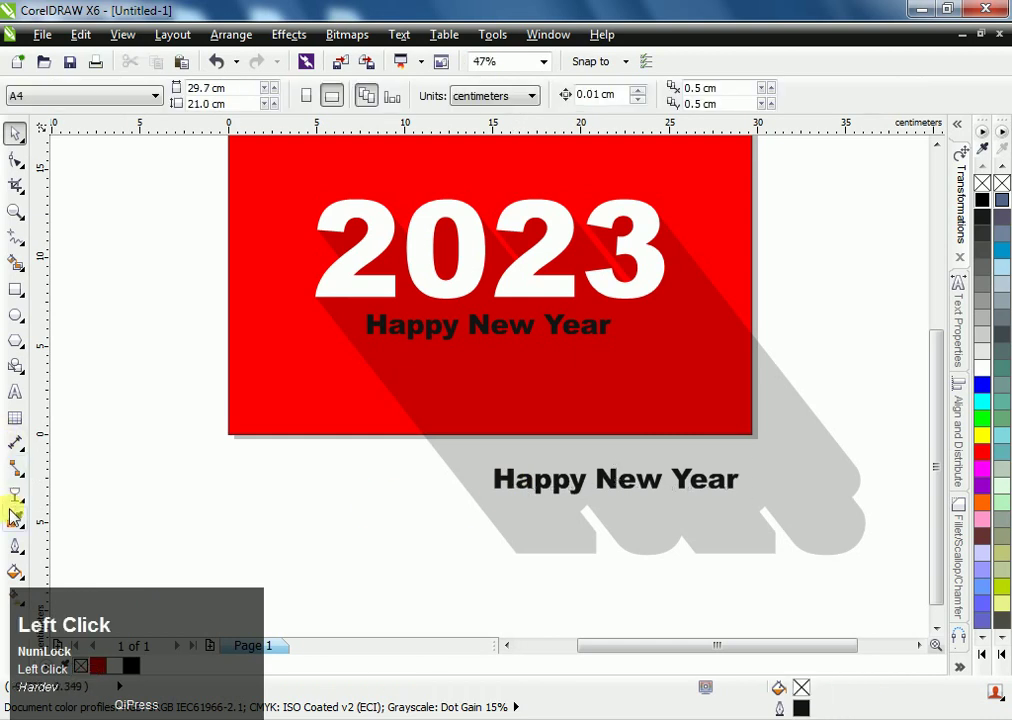
# - Lock the transparent "2023" long-shadow shape
pyautogui.rightClick(522, 418)
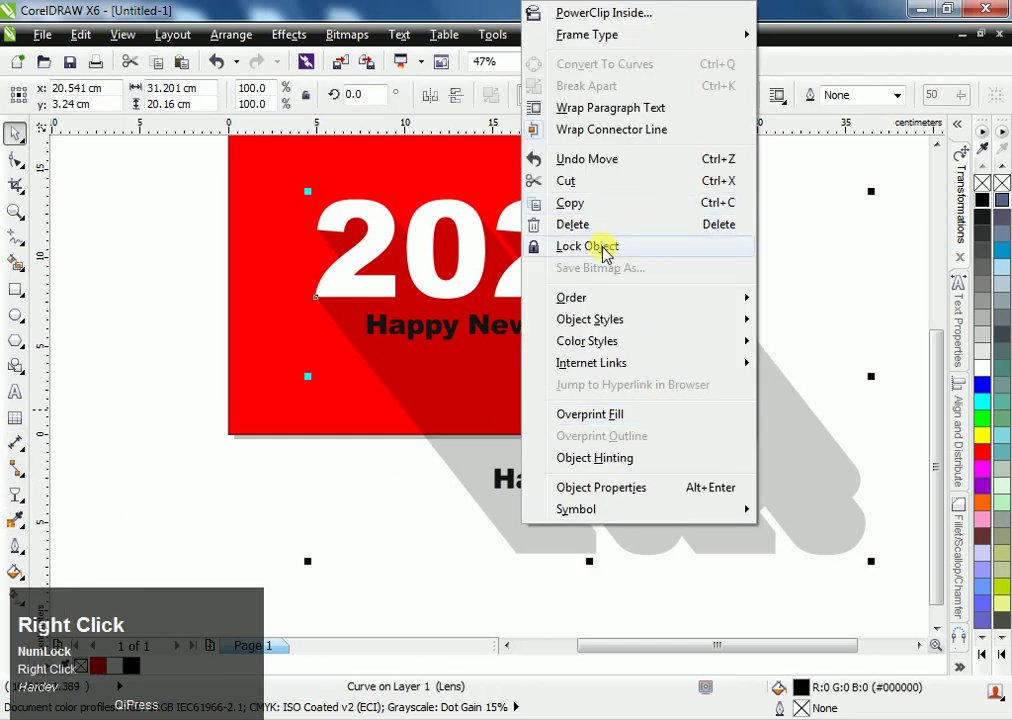
pyautogui.click(601, 244)
pyautogui.click(327, 425)
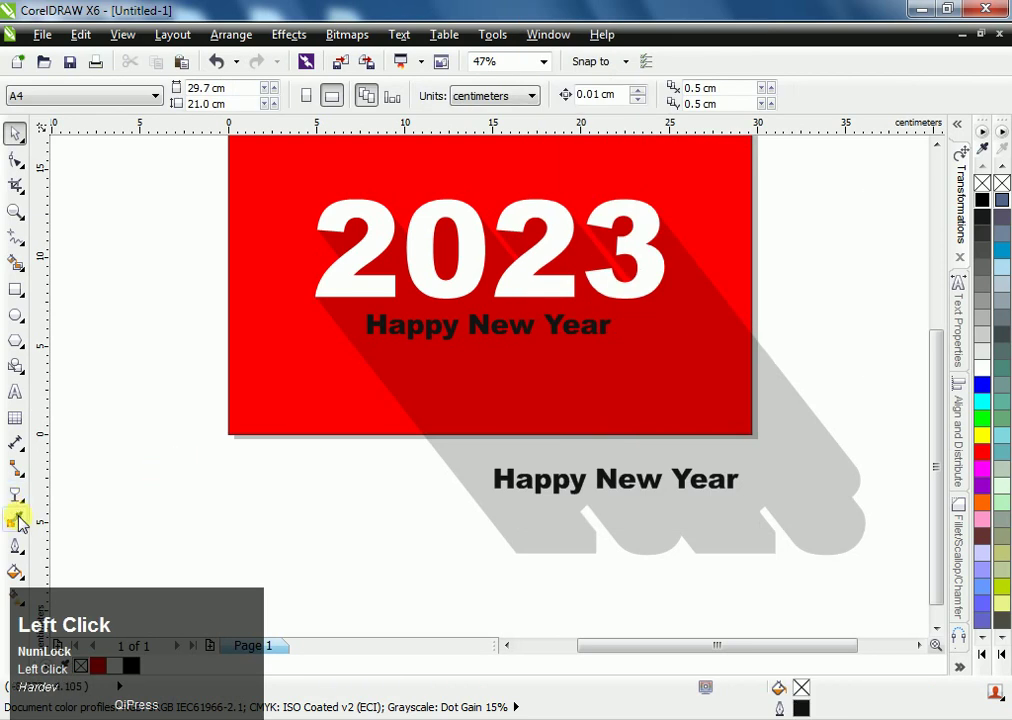
# - Blend the black "Happy New Year" on the page into its lower duplicate using 300 steps
pyautogui.click(19, 533)
pyautogui.click(16, 495)
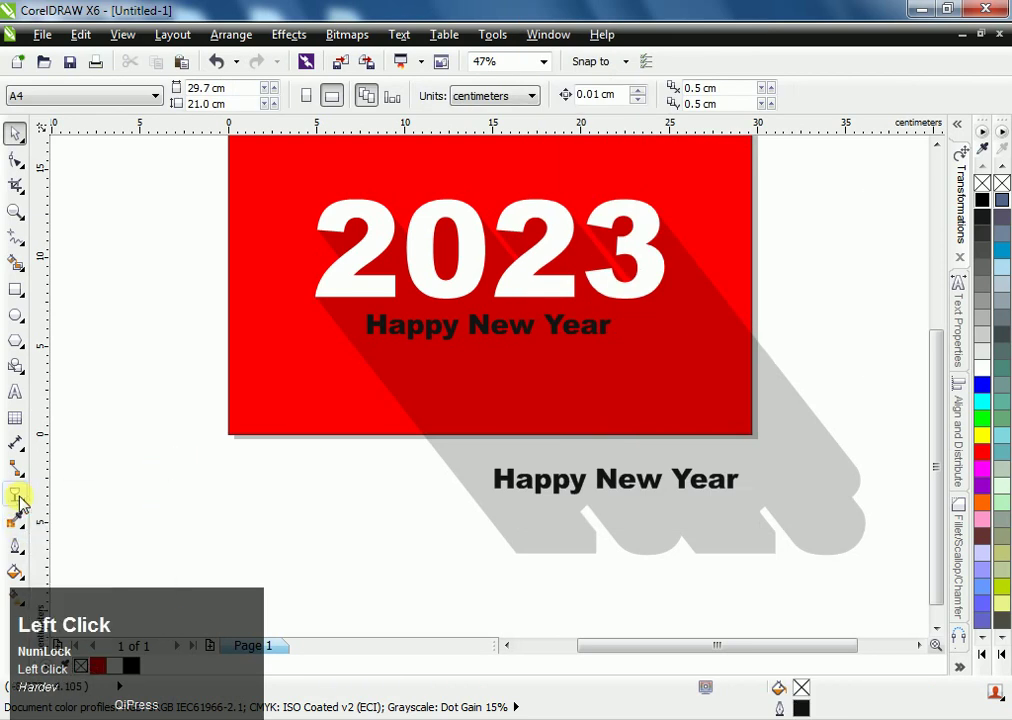
pyautogui.moveTo(89, 538); pyautogui.dragTo(75, 493)
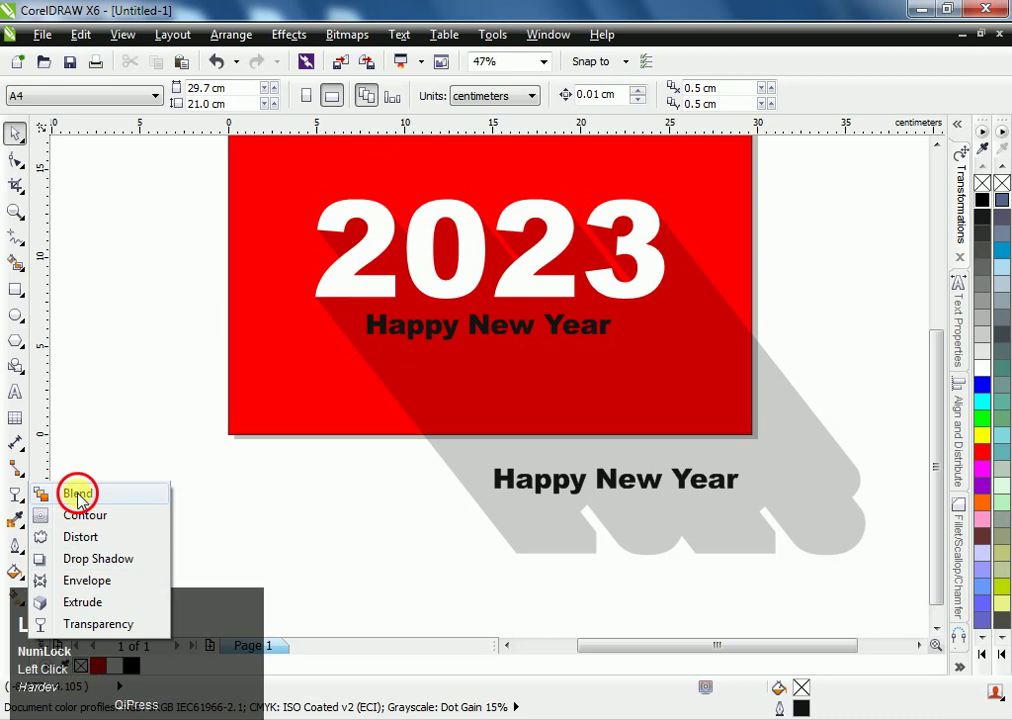
pyautogui.moveTo(456, 330); pyautogui.dragTo(580, 495)
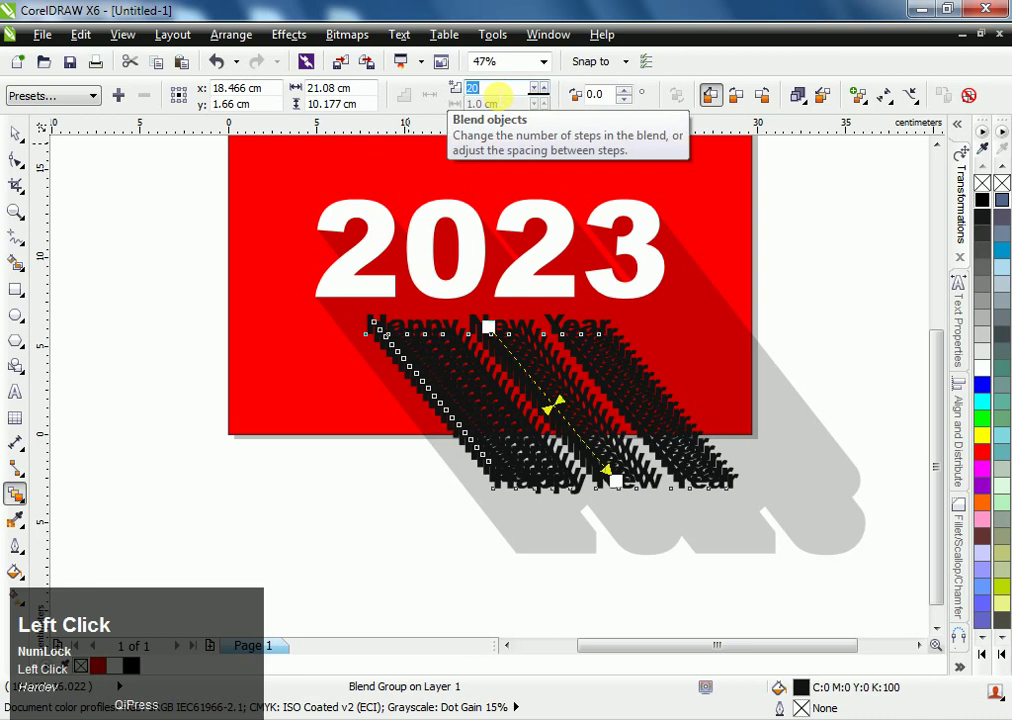
pyautogui.write('00')
pyautogui.press('Return')
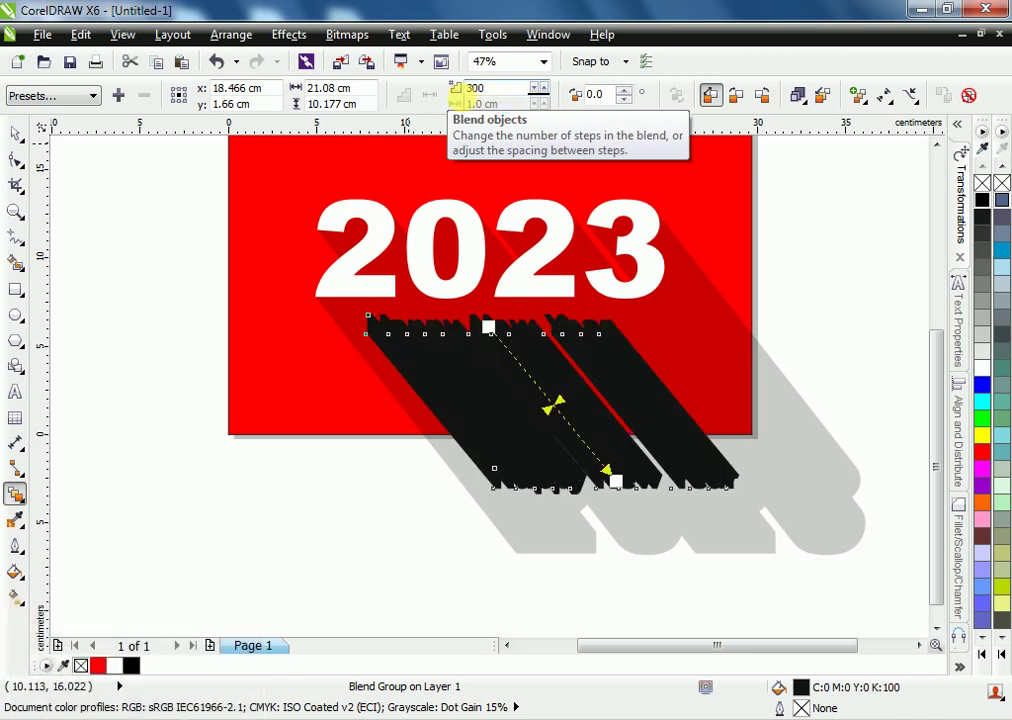
pyautogui.click(14, 138)
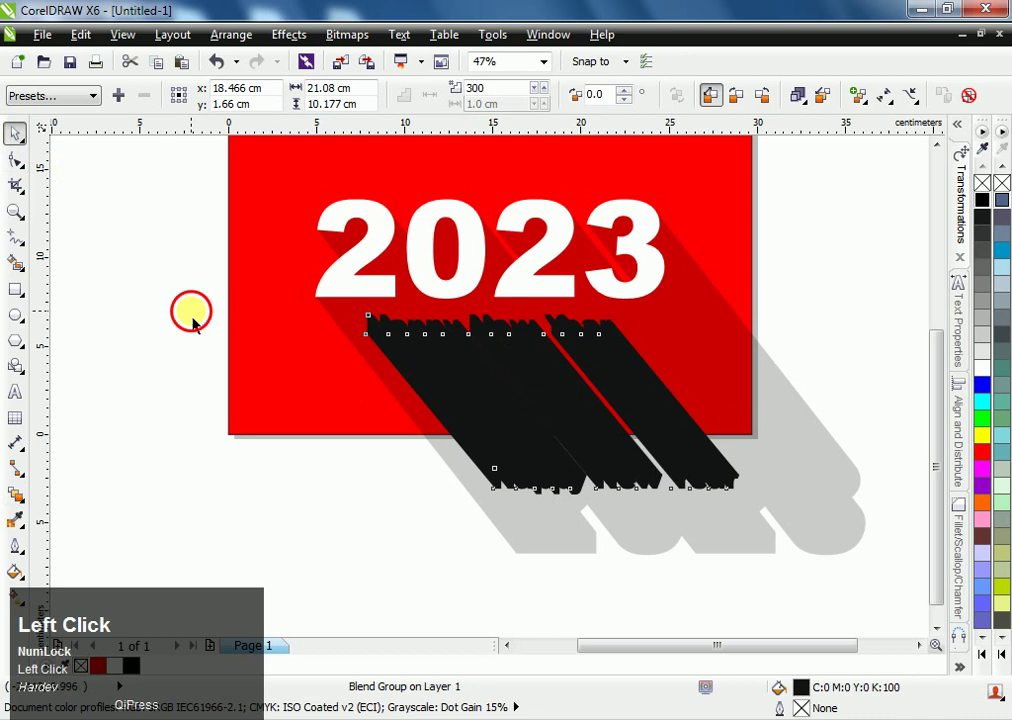
pyautogui.click(192, 323)
# - Nudge the blend's lower "Happy New Year" control text about 0.15 cm to the left
pyautogui.scroll(2, 452, 452)
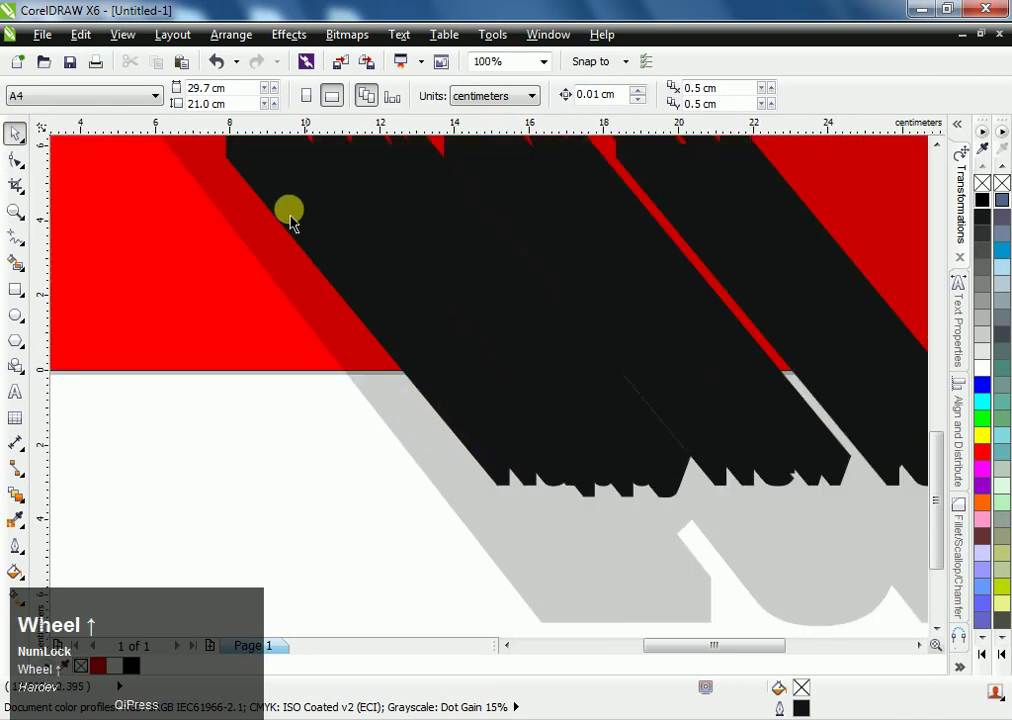
pyautogui.click(531, 482)
pyautogui.click(553, 493)
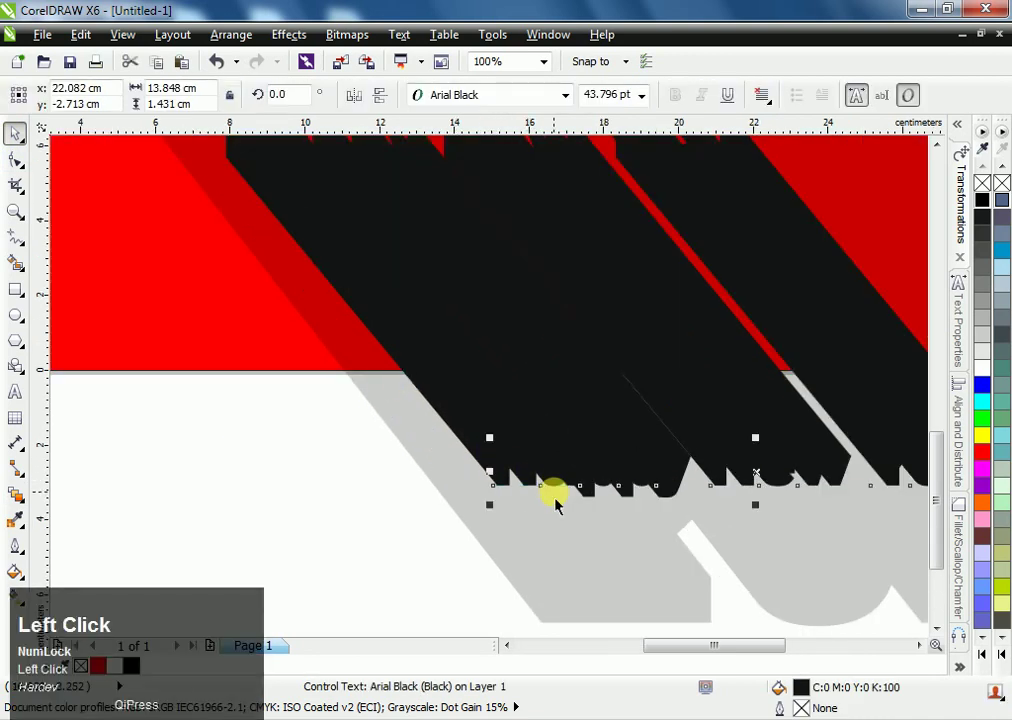
pyautogui.press('Left')
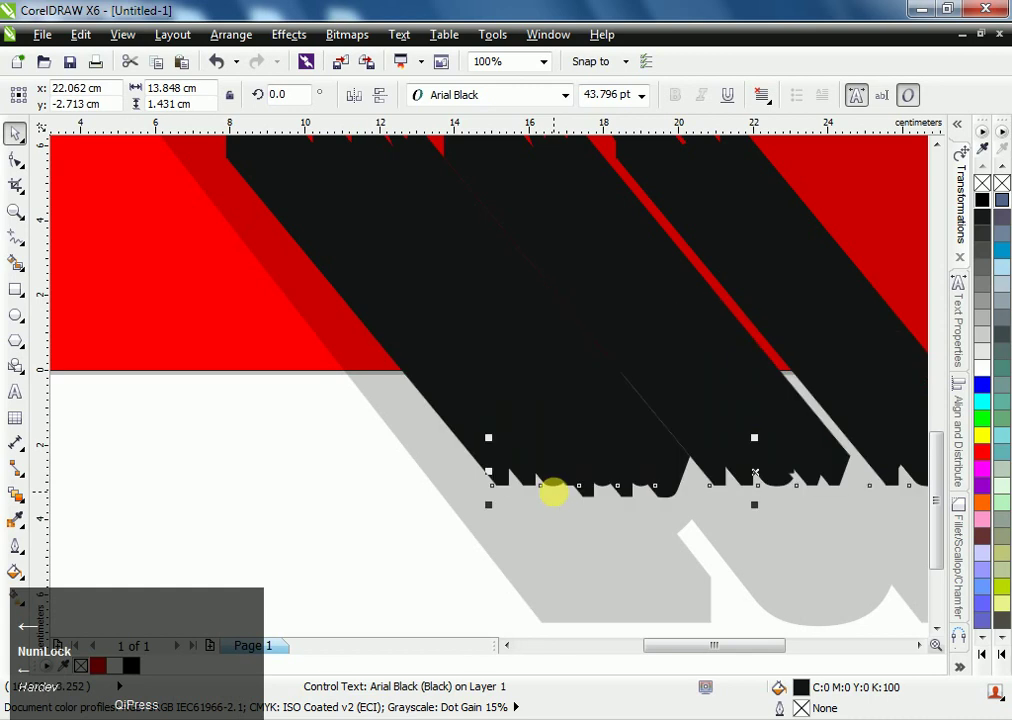
pyautogui.press('Left')
pyautogui.press('Left')
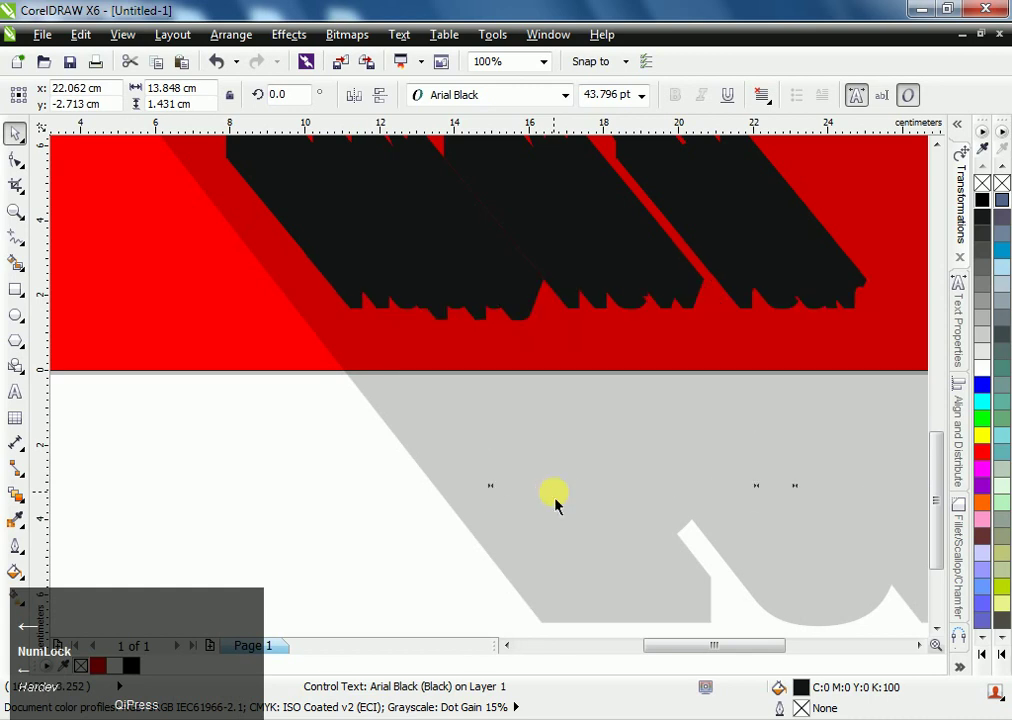
pyautogui.press('Left')
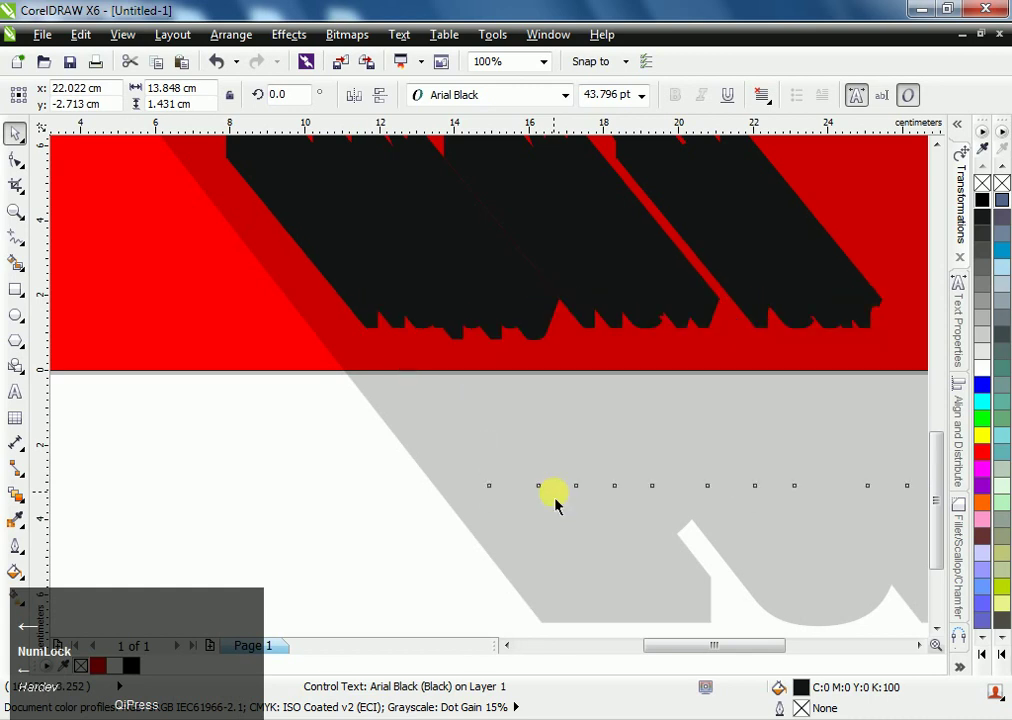
pyautogui.press('Left')
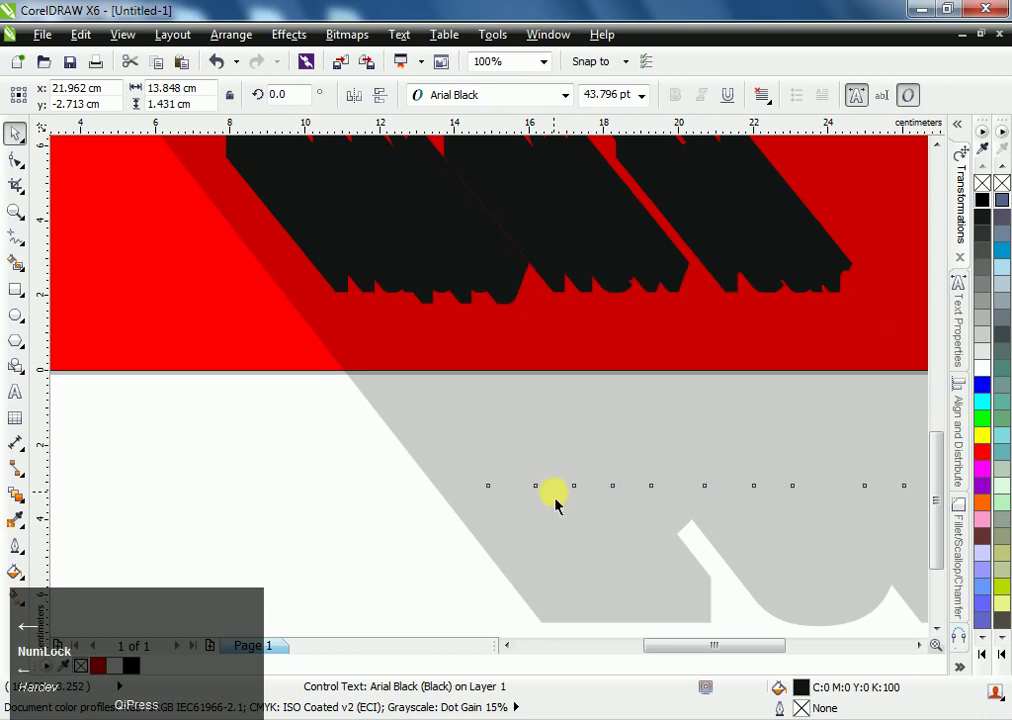
pyautogui.press('Left')
pyautogui.click(380, 517)
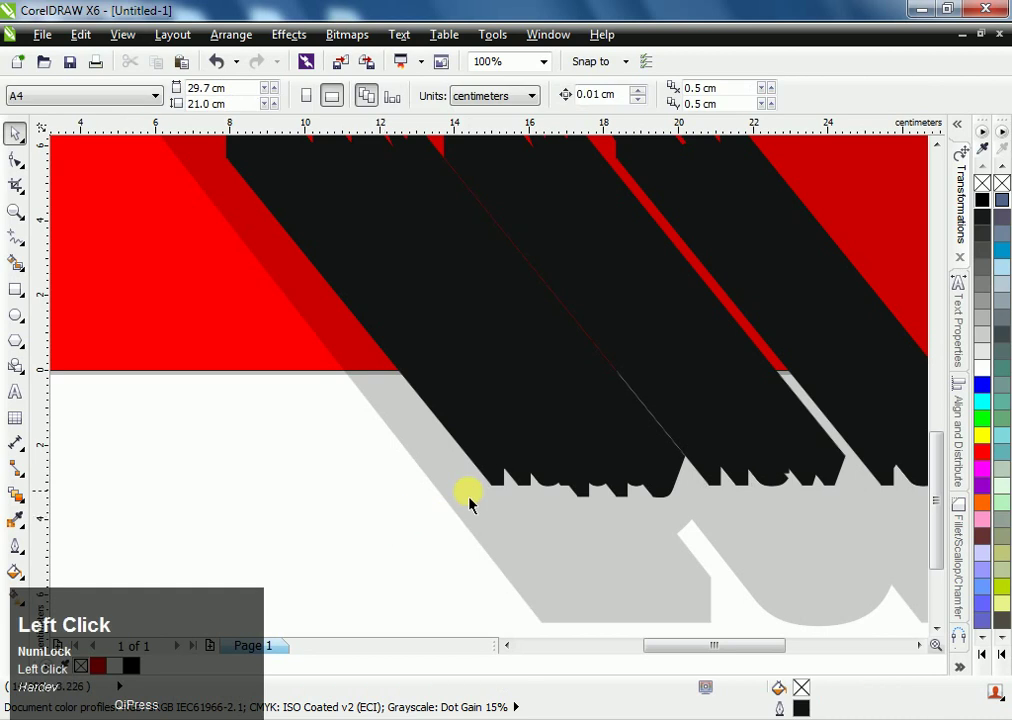
# - Break the "Happy New Year" blend group apart and ungroup all of its intermediate objects
pyautogui.scroll(-2, 472, 501)
pyautogui.click(447, 390)
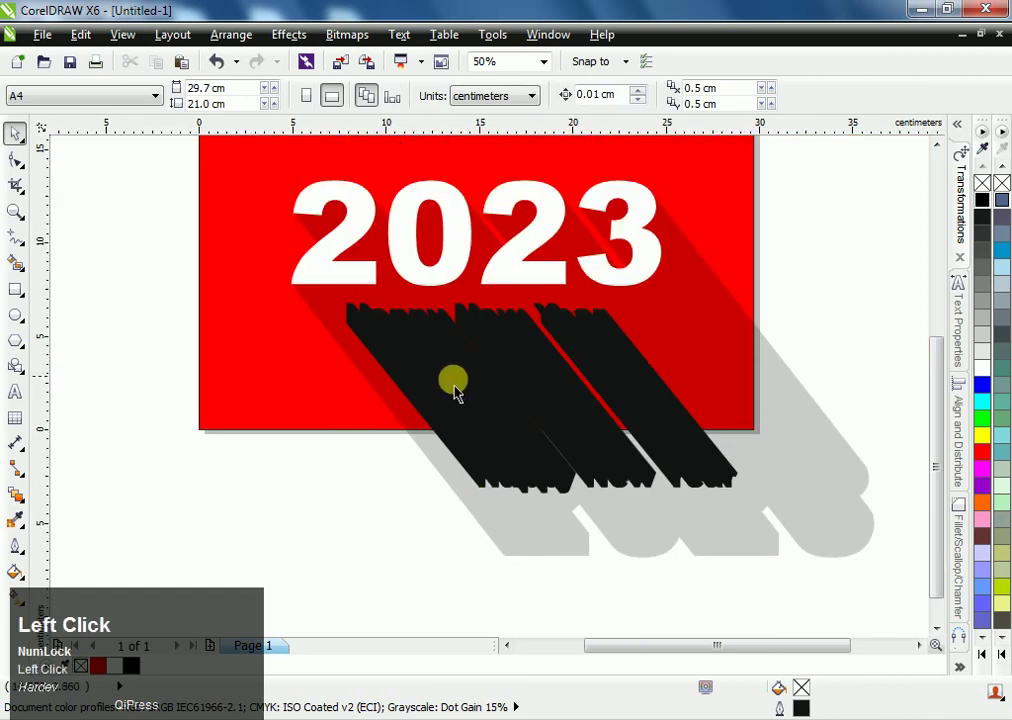
pyautogui.rightClick(459, 383)
pyautogui.click(547, 413)
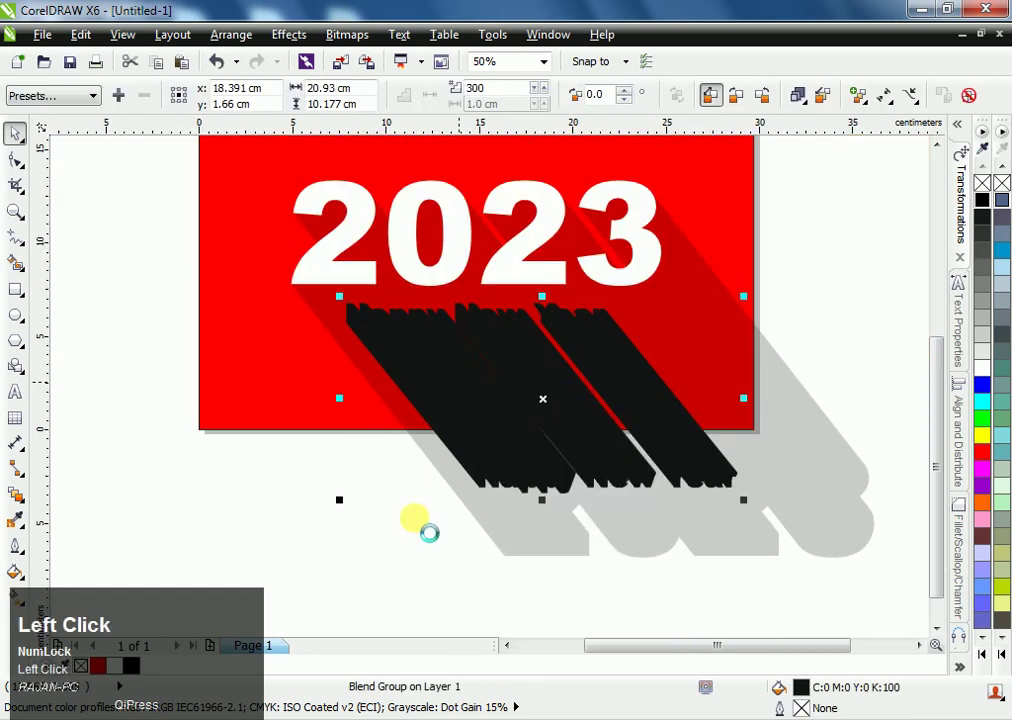
pyautogui.rightClick(478, 432)
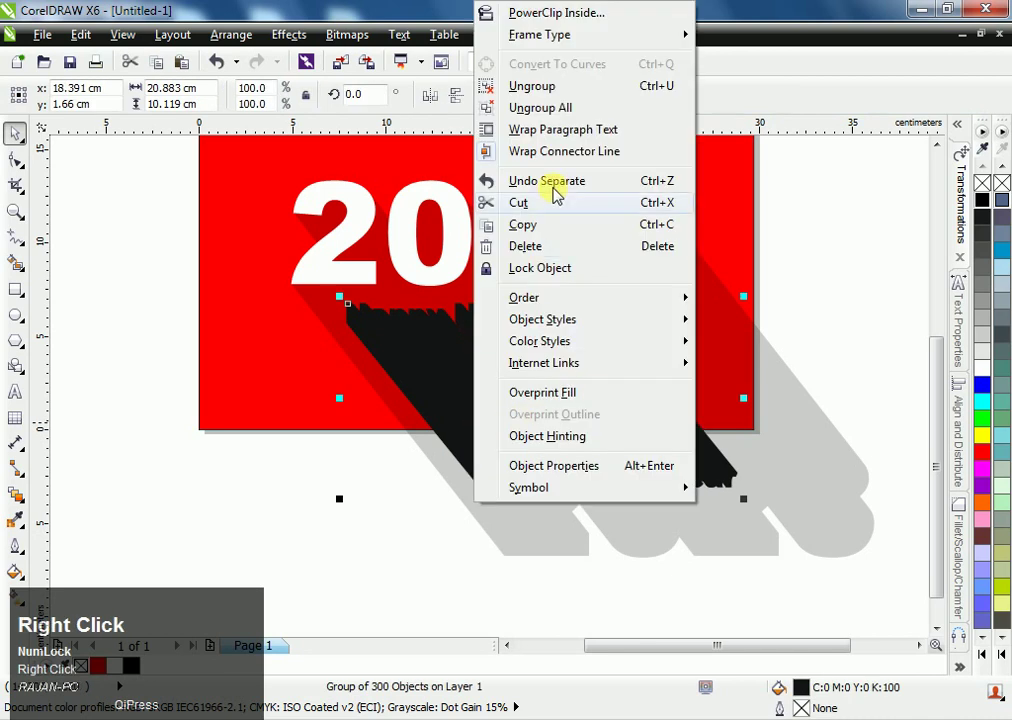
pyautogui.click(540, 107)
pyautogui.click(186, 297)
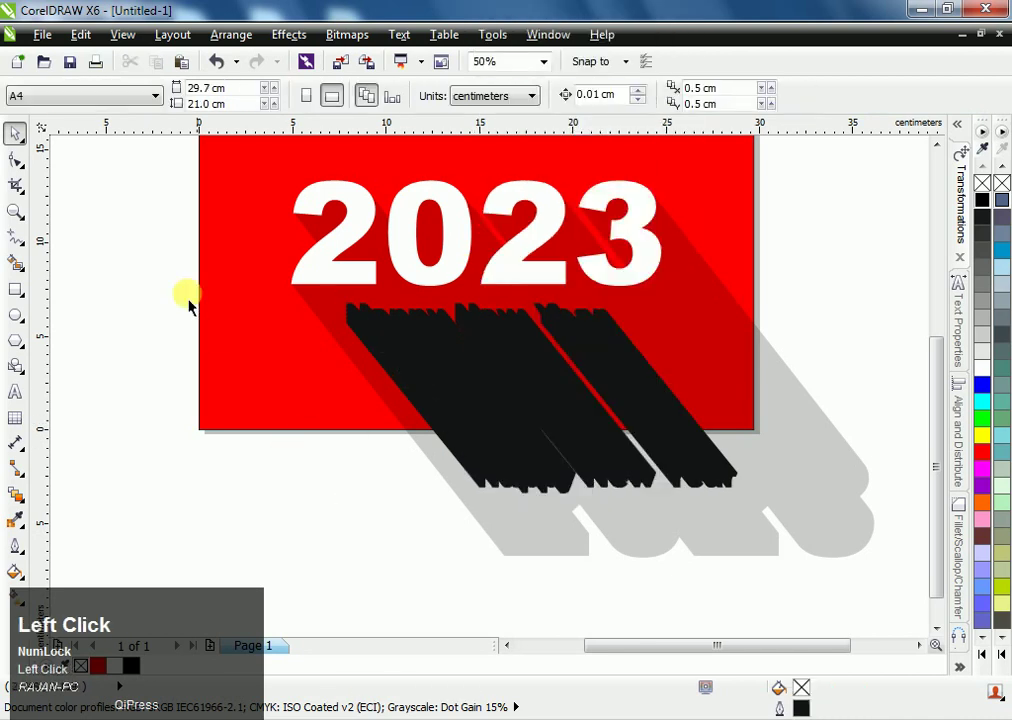
# - Weld all the black "Happy New Year" copies into a single long-shadow shape
pyautogui.moveTo(365, 405); pyautogui.dragTo(776, 538)
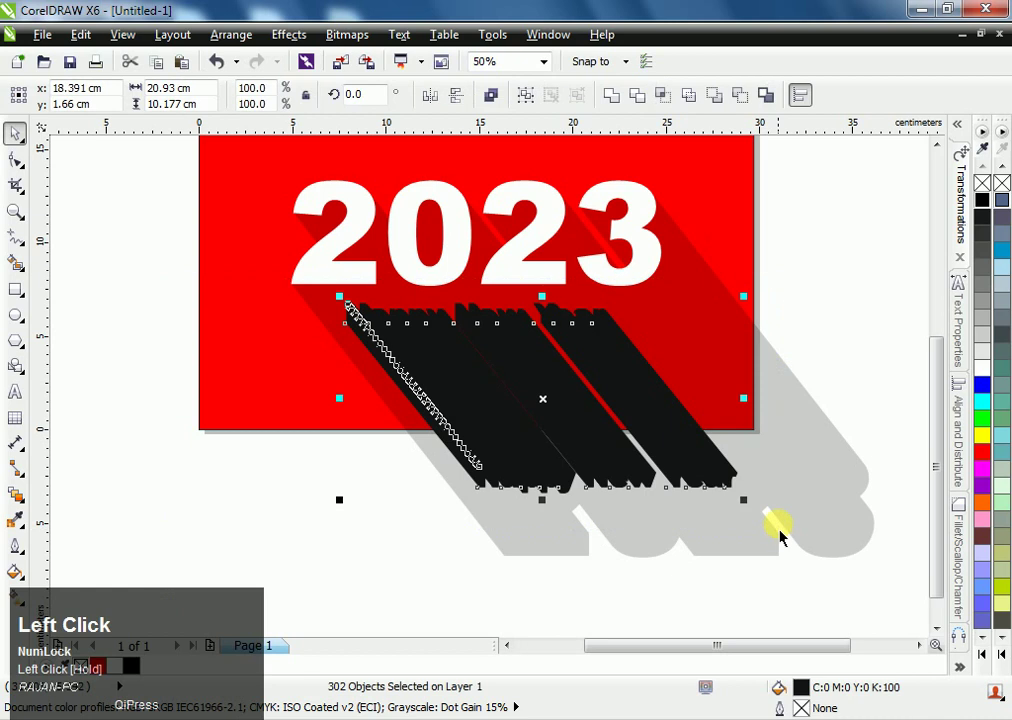
pyautogui.click(611, 95)
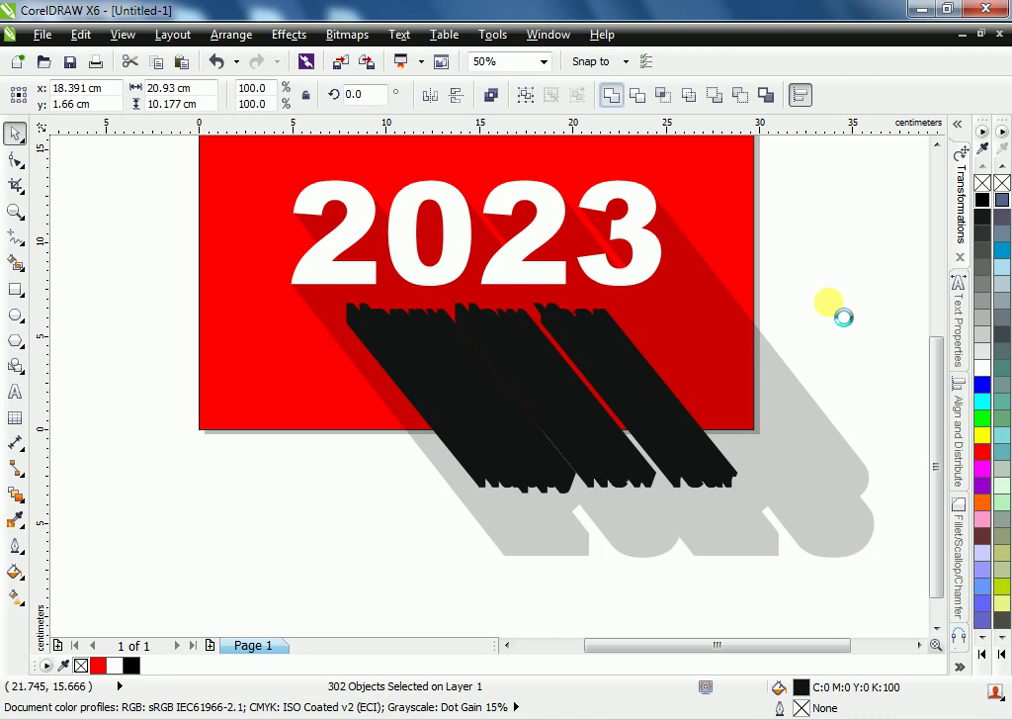
pyautogui.hotkey('ctrl', 'F7')
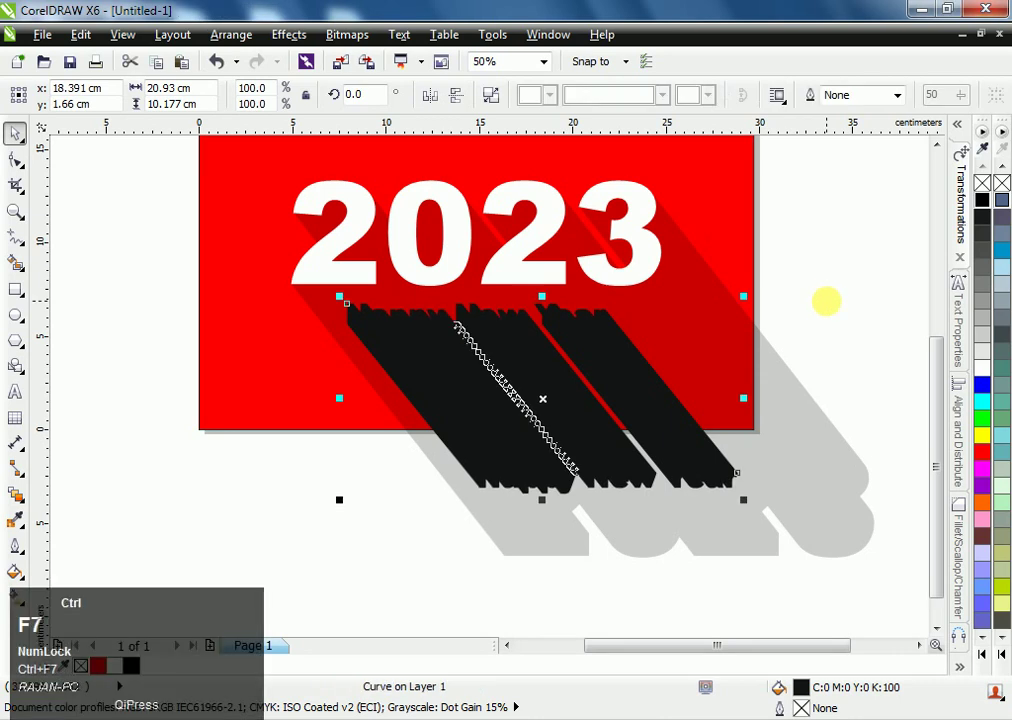
pyautogui.click(826, 313)
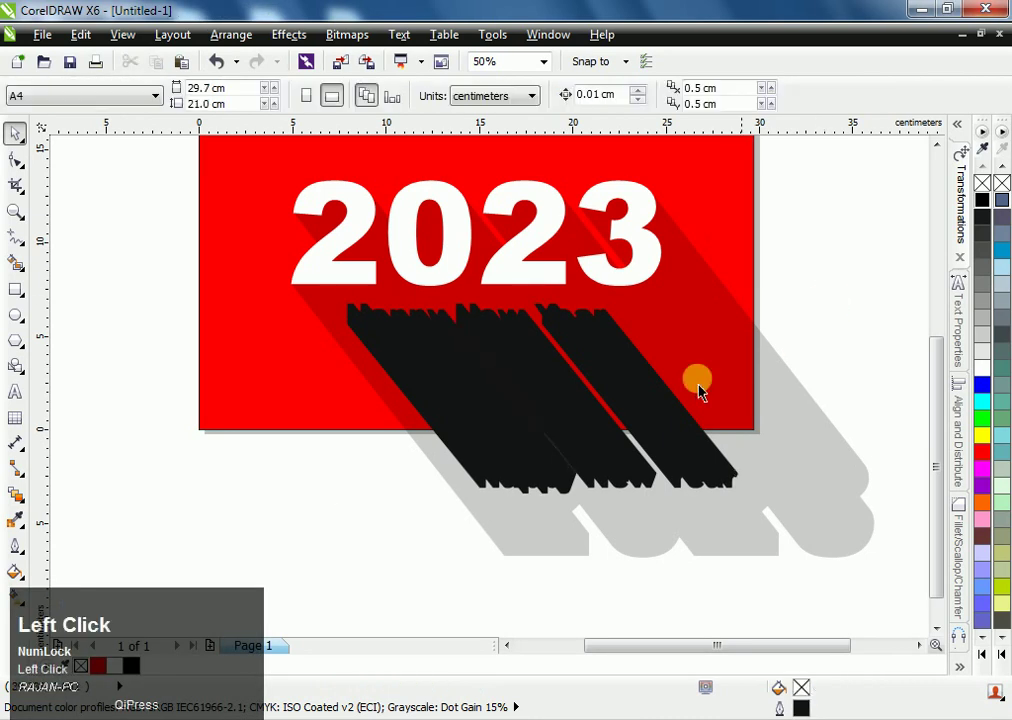
# - Paste the copied "Happy New Year" text on top of its welded shadow and fill it white
pyautogui.hotkey('ctrl', 'v')
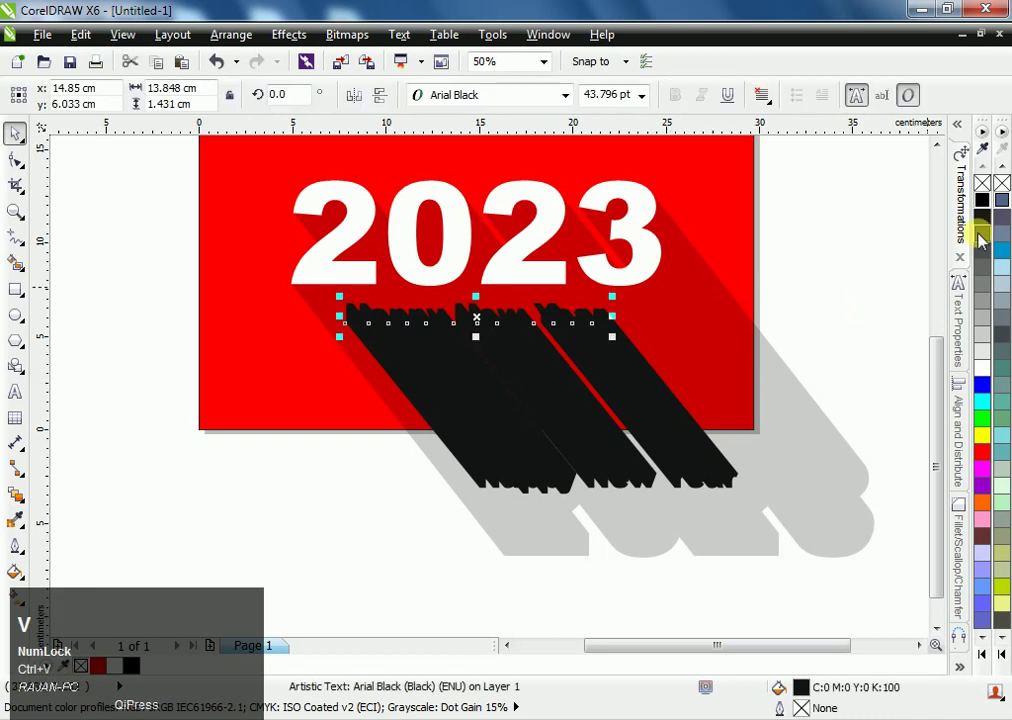
pyautogui.click(981, 368)
pyautogui.click(831, 355)
# - Apply a uniform transparency of 90 to the welded black "Happy New Year" shadow shape
pyautogui.click(583, 418)
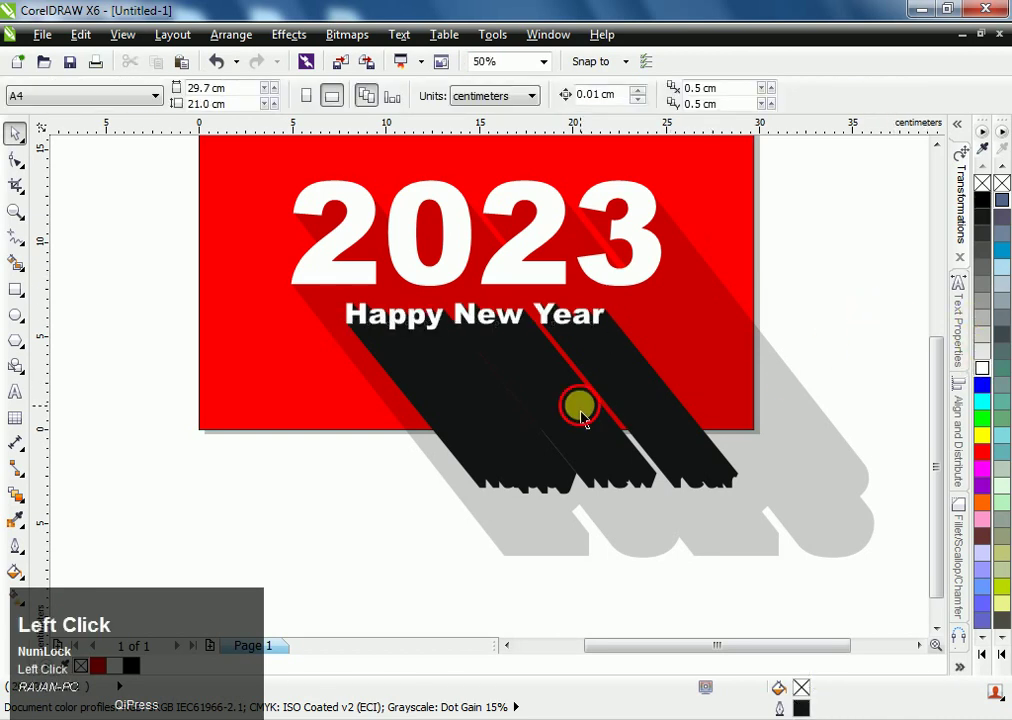
pyautogui.click(12, 578)
pyautogui.click(16, 495)
pyautogui.click(68, 625)
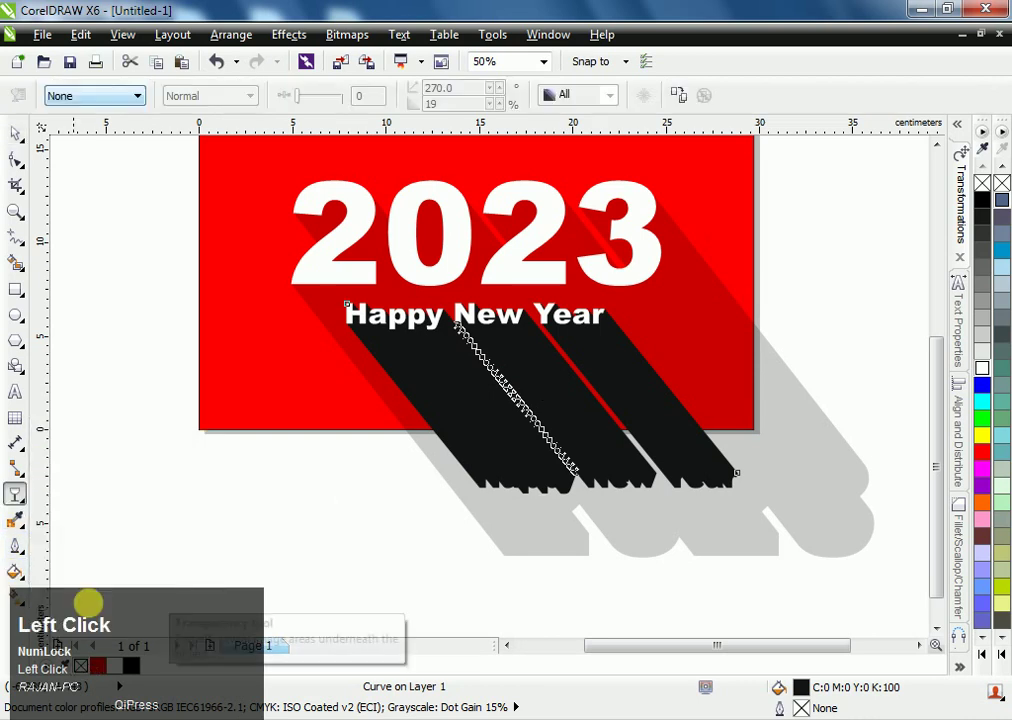
pyautogui.click(115, 96)
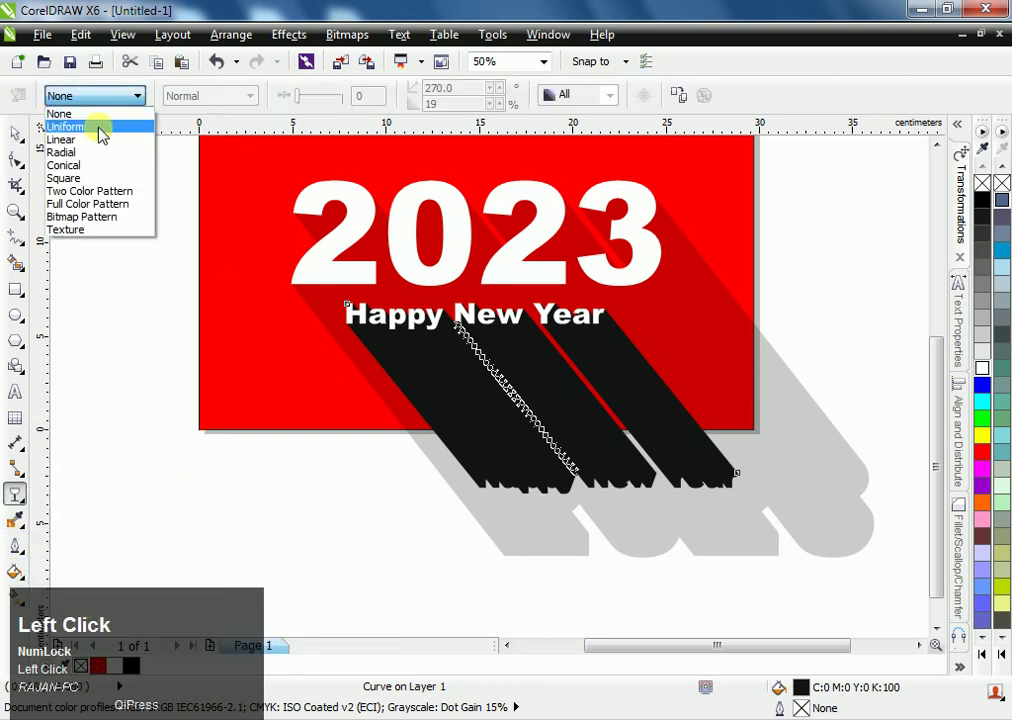
pyautogui.click(97, 128)
pyautogui.click(385, 95)
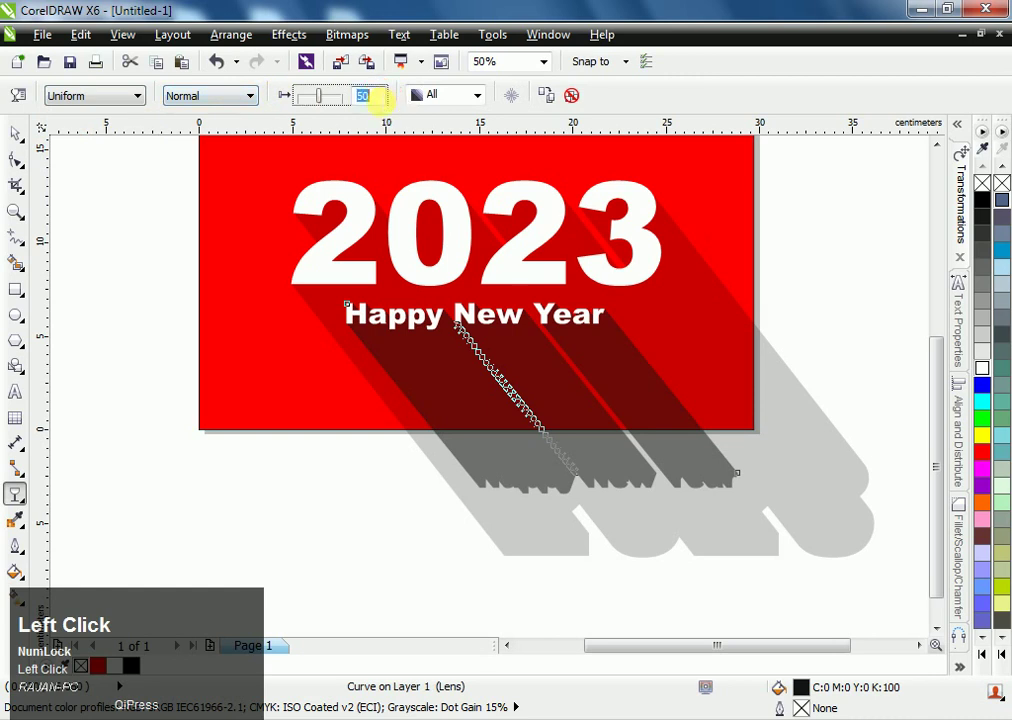
pyautogui.write('90')
pyautogui.press('Return')
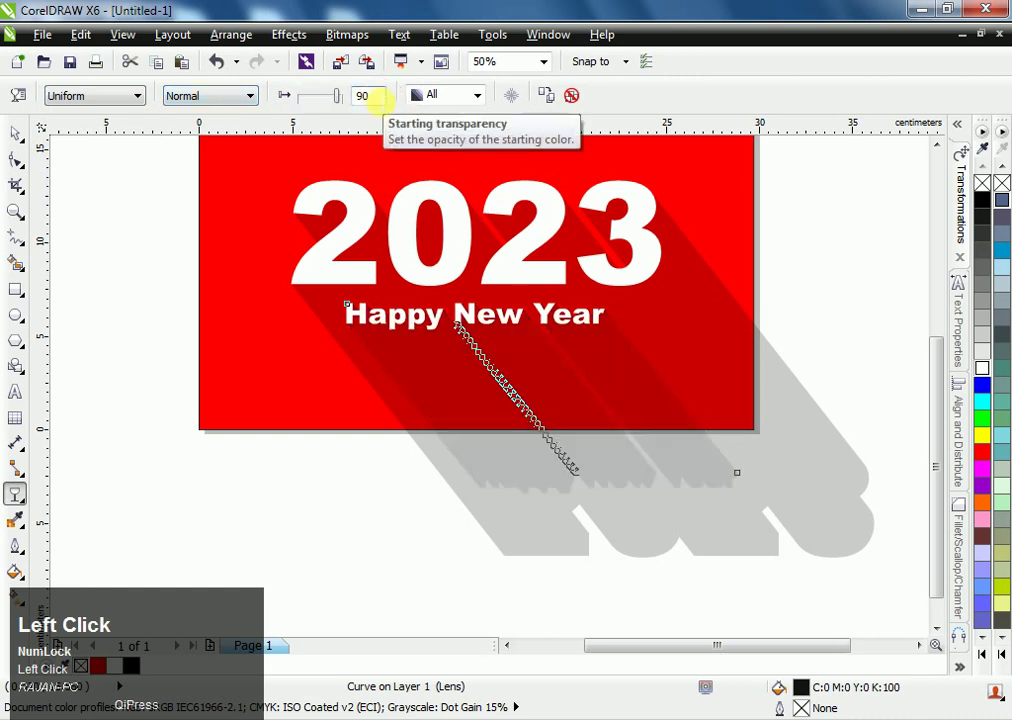
pyautogui.click(20, 140)
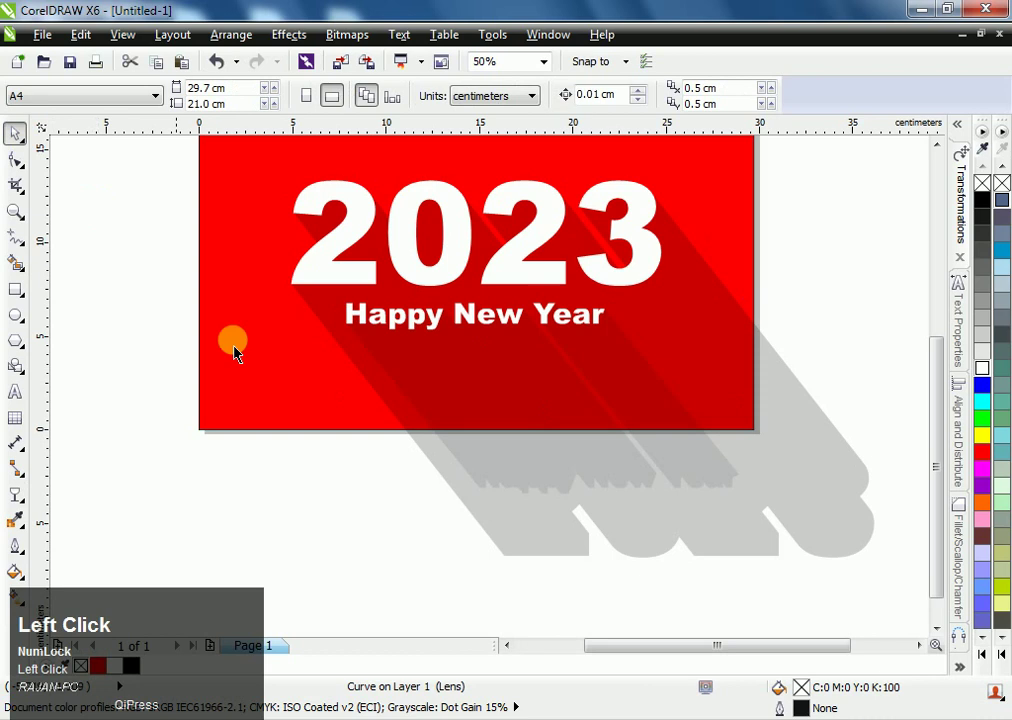
# - Unlock the locked long-shadow shape of the "2023" text
pyautogui.rightClick(751, 505)
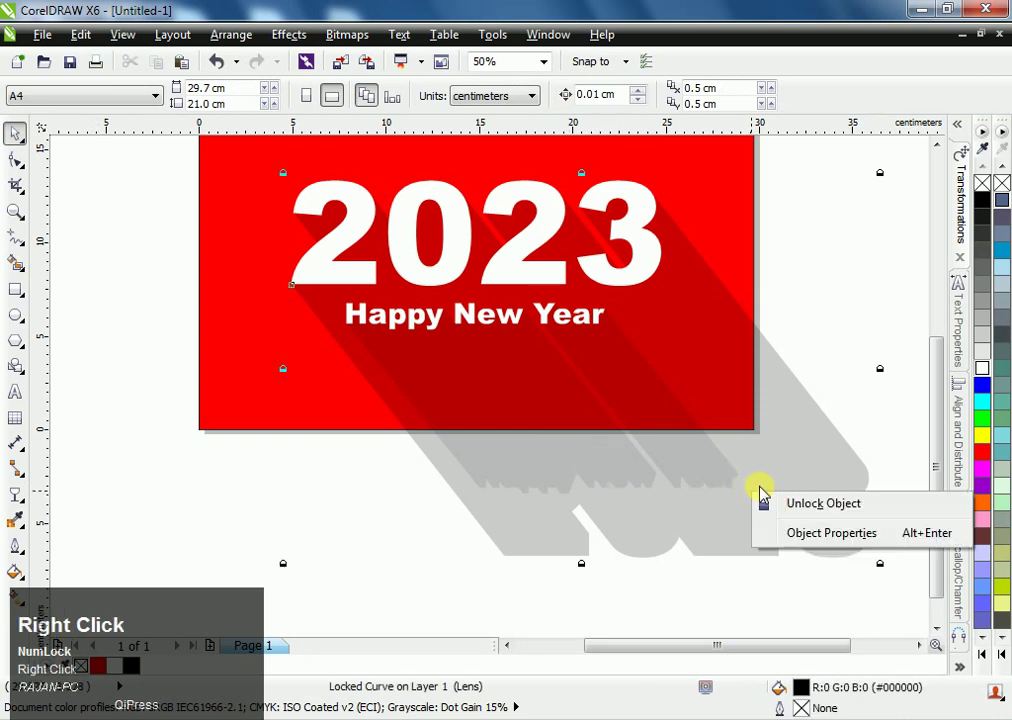
pyautogui.click(822, 504)
pyautogui.click(728, 277)
# - Unlock the red background rectangle and remove its outline
pyautogui.rightClick(725, 254)
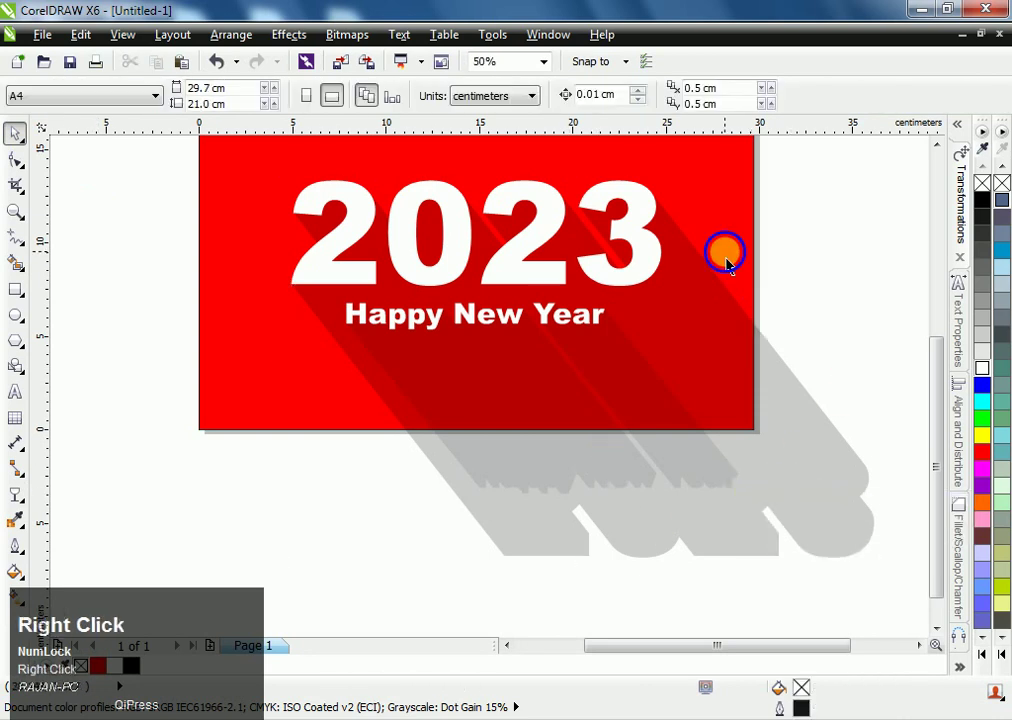
pyautogui.click(764, 264)
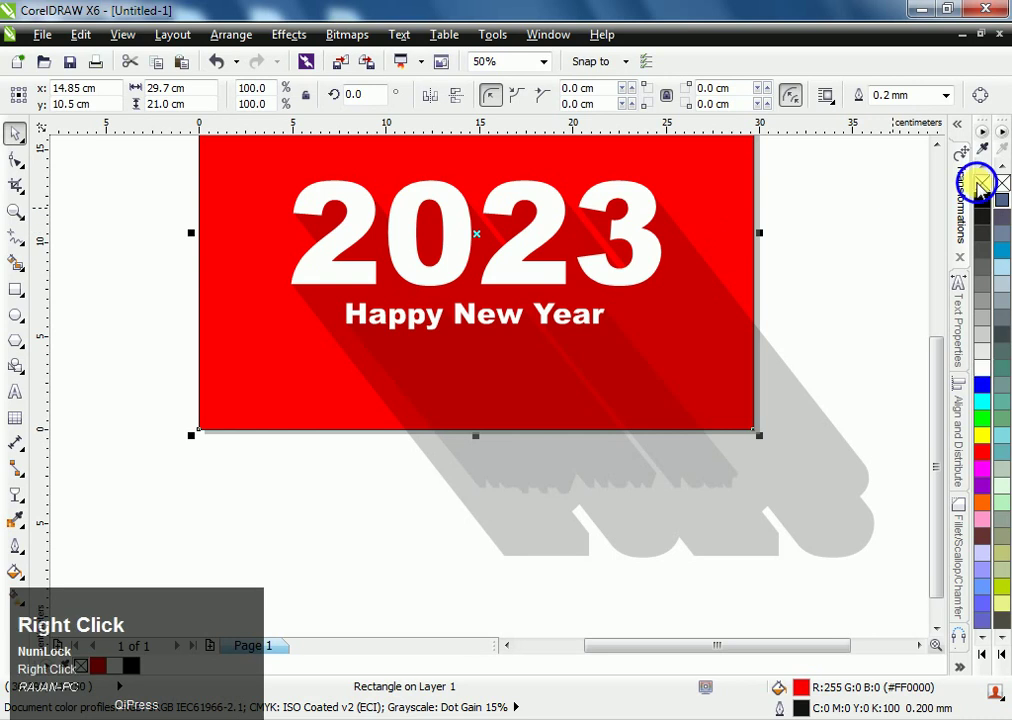
pyautogui.click(931, 217)
# - PowerClip the "2023" and "Happy New Year" shadows together inside the red background rectangle
pyautogui.scroll(-3, 714, 409)
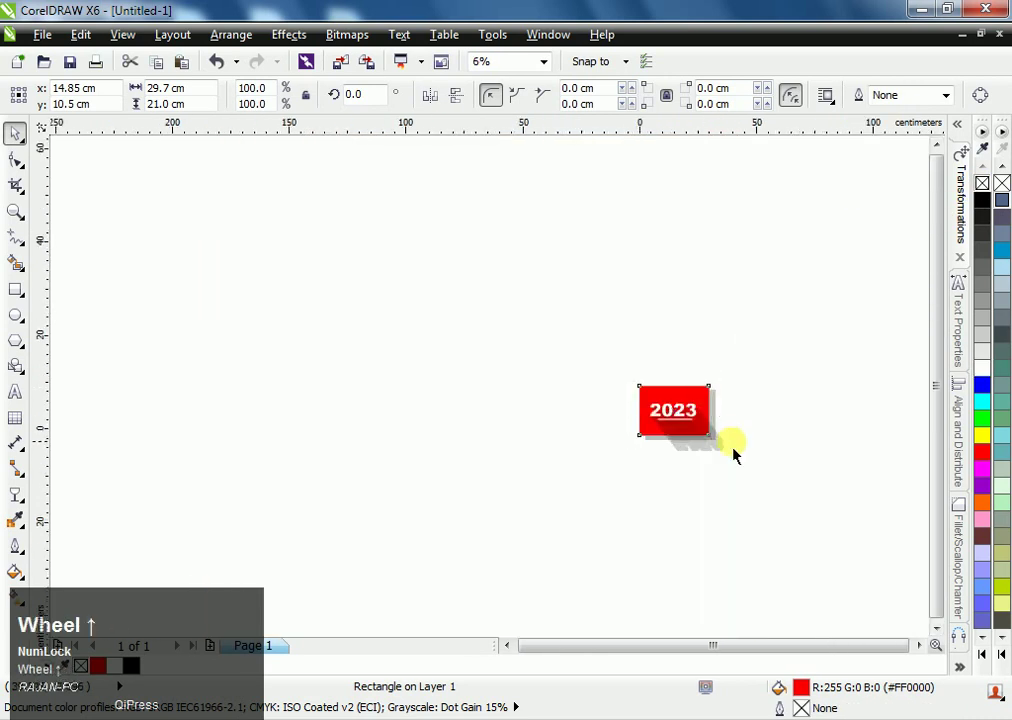
pyautogui.scroll(3, 733, 455)
pyautogui.click(425, 355)
pyautogui.keyDown('shift'); pyautogui.click(591, 427); pyautogui.keyUp('shift')
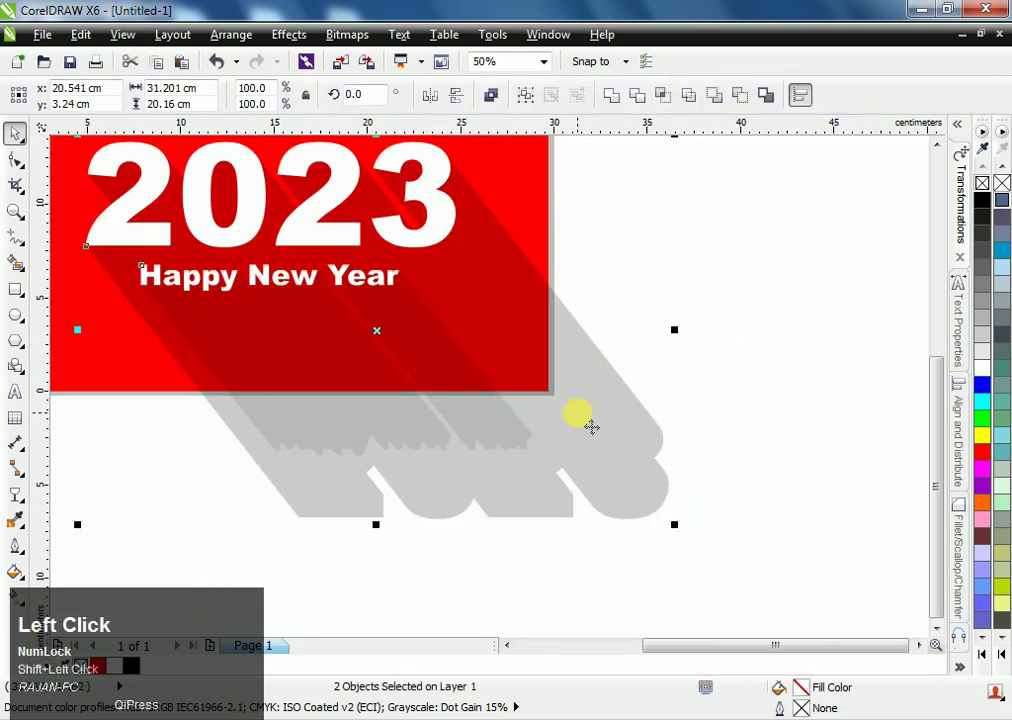
pyautogui.rightClick(591, 427)
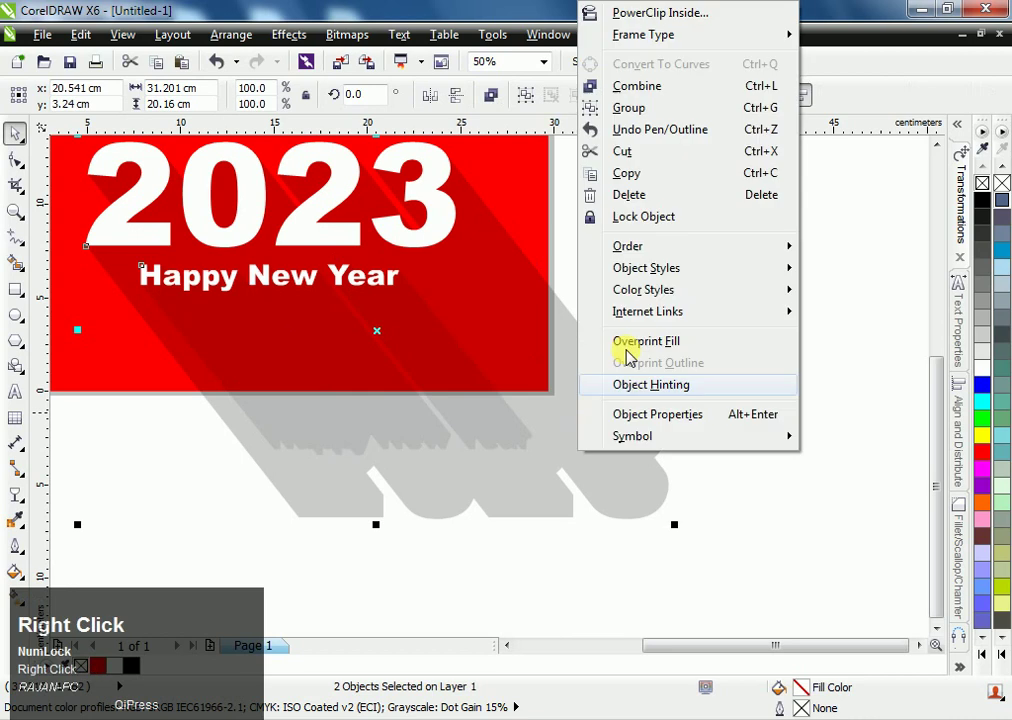
pyautogui.click(678, 12)
pyautogui.click(520, 168)
pyautogui.click(628, 212)
# - Group the red background and both white texts into one object and fit the whole design in view
pyautogui.scroll(-1, 628, 225)
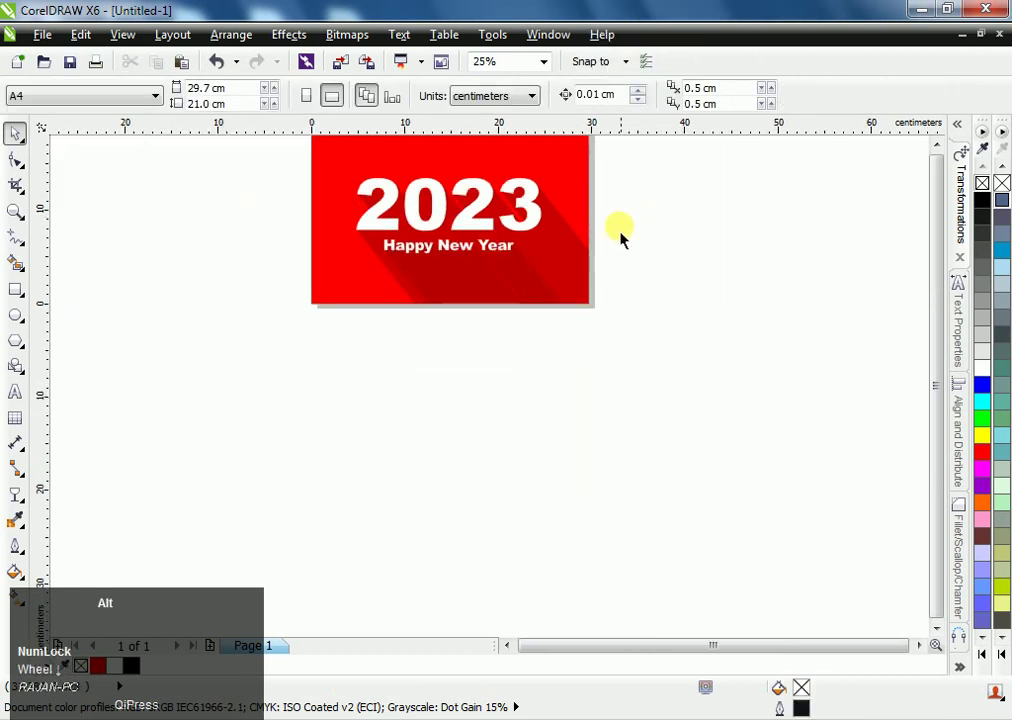
pyautogui.scroll(2, 508, 243)
pyautogui.moveTo(264, 158); pyautogui.dragTo(705, 420)
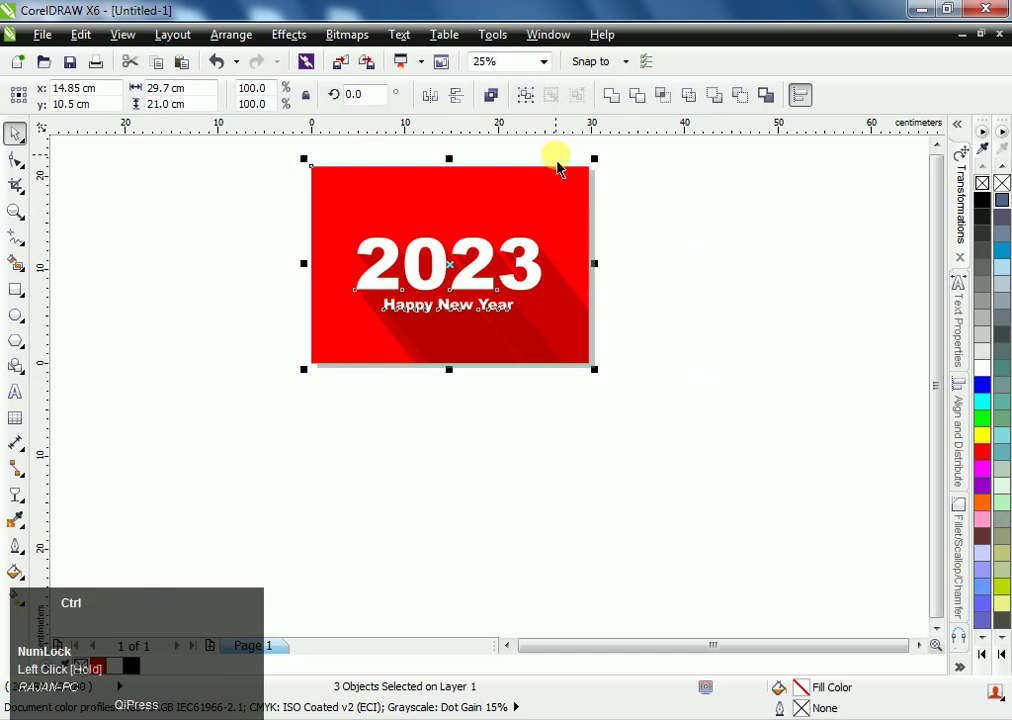
pyautogui.hotkey('ctrl', 'g')
pyautogui.press('F4')
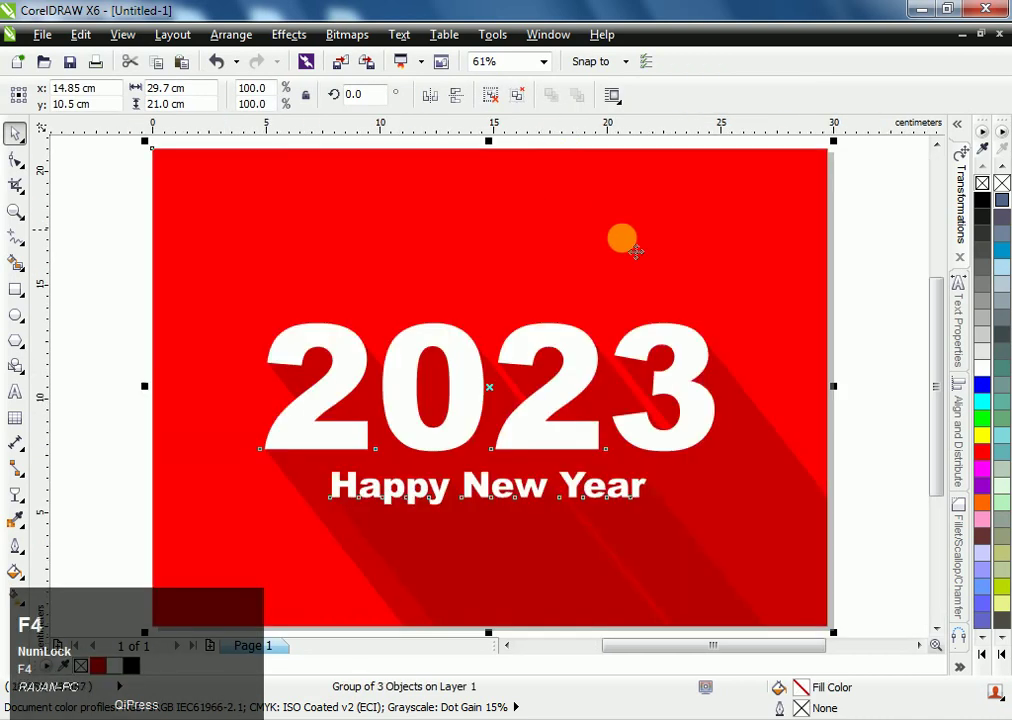
pyautogui.click(843, 280)
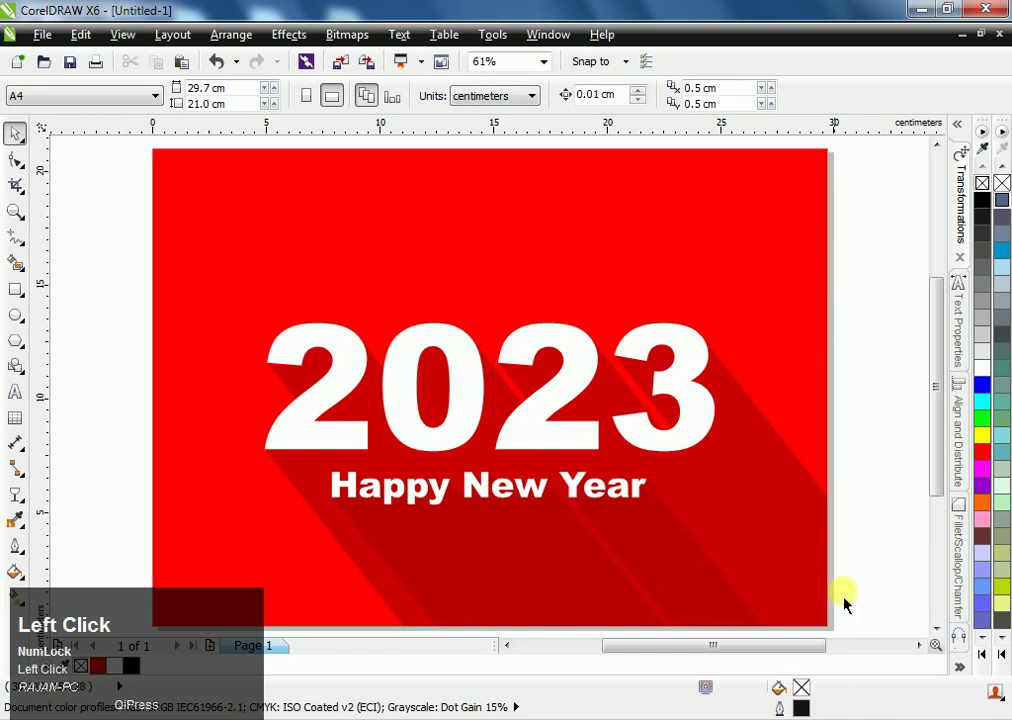
pyautogui.click(831, 718)
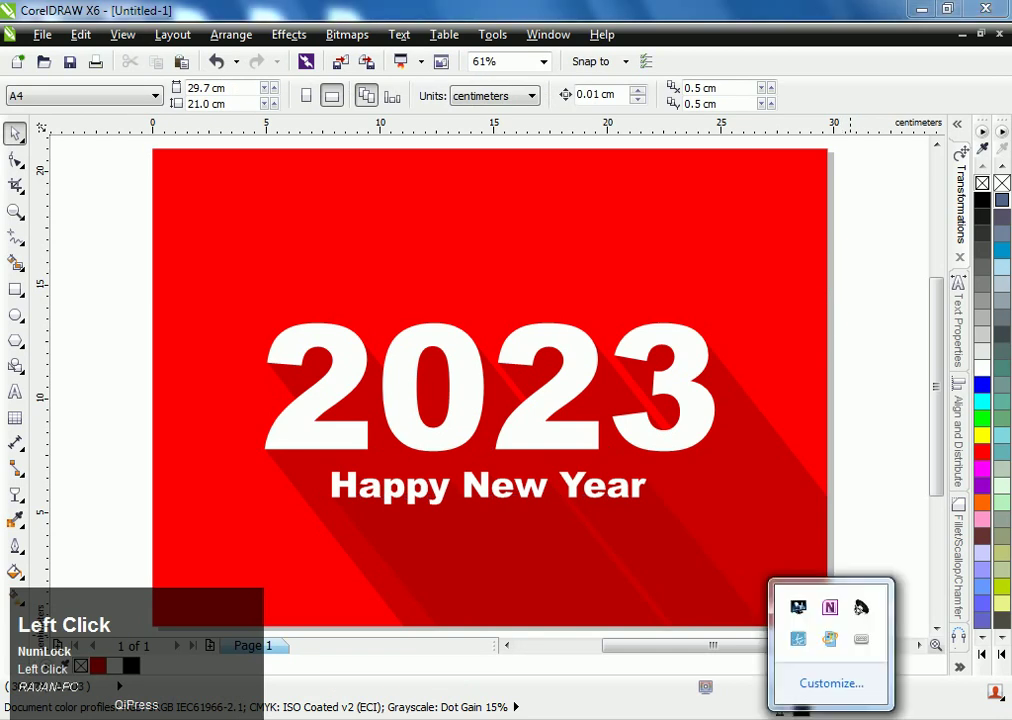
pyautogui.click(862, 642)
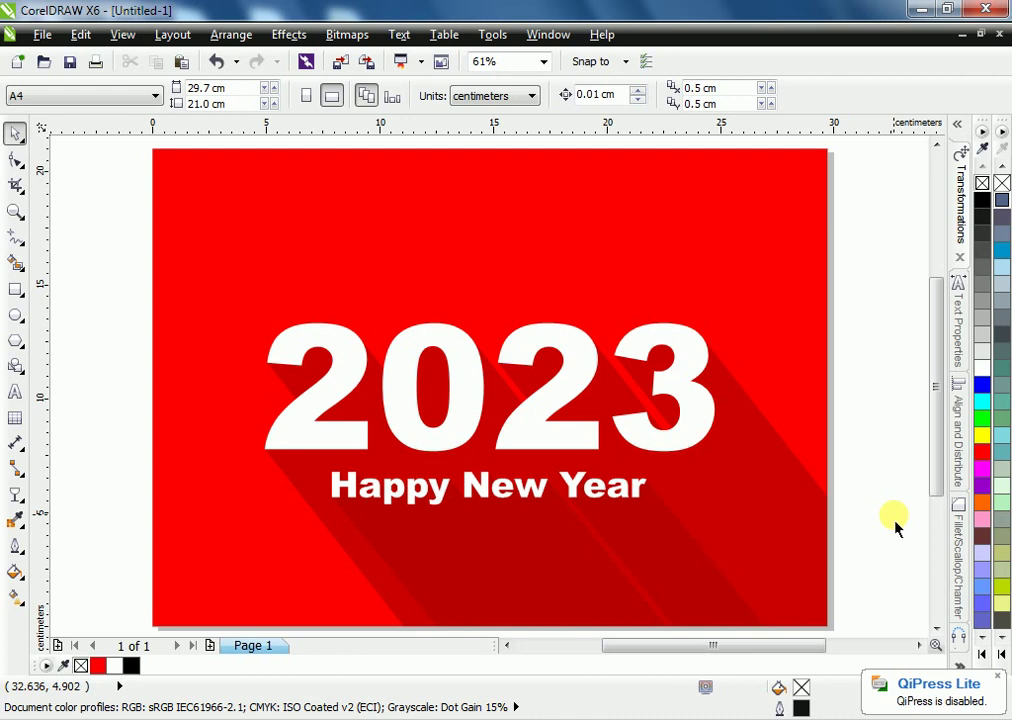